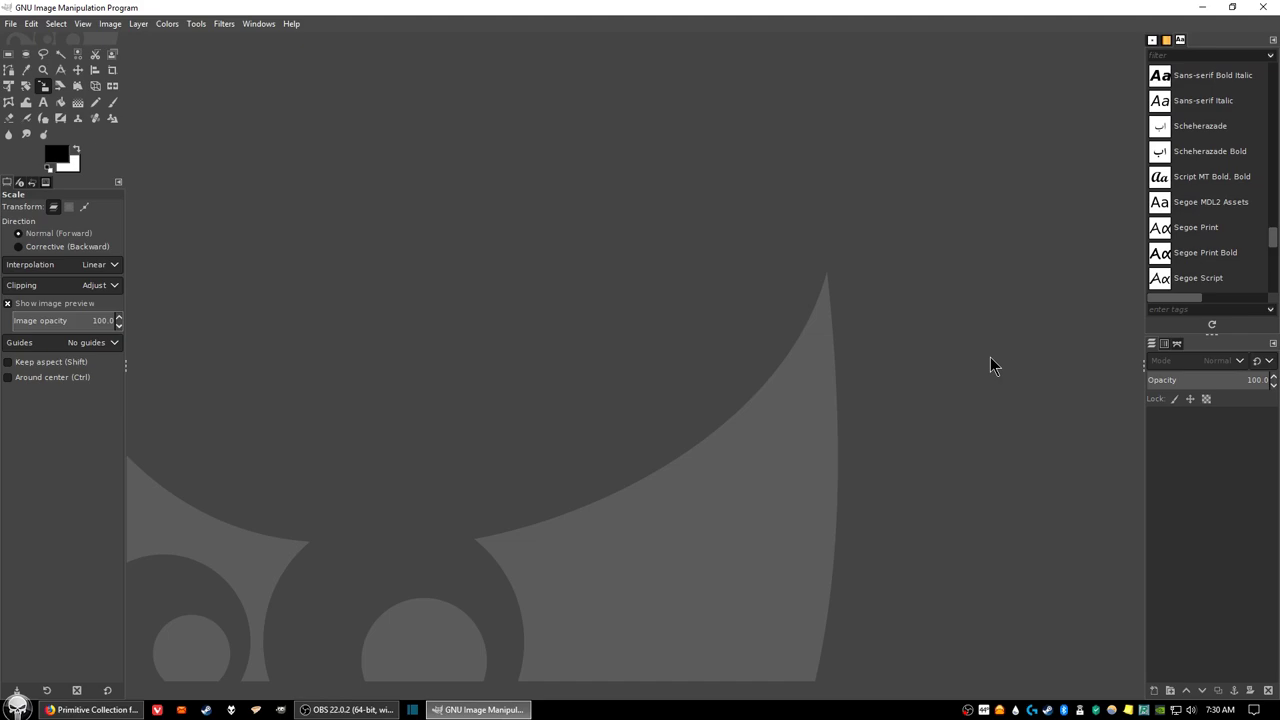
# Step: Browse to the Pictures > Pinball > Primitives Collection > Primitive Collection > Textures folder
pyautogui.click(11, 23)
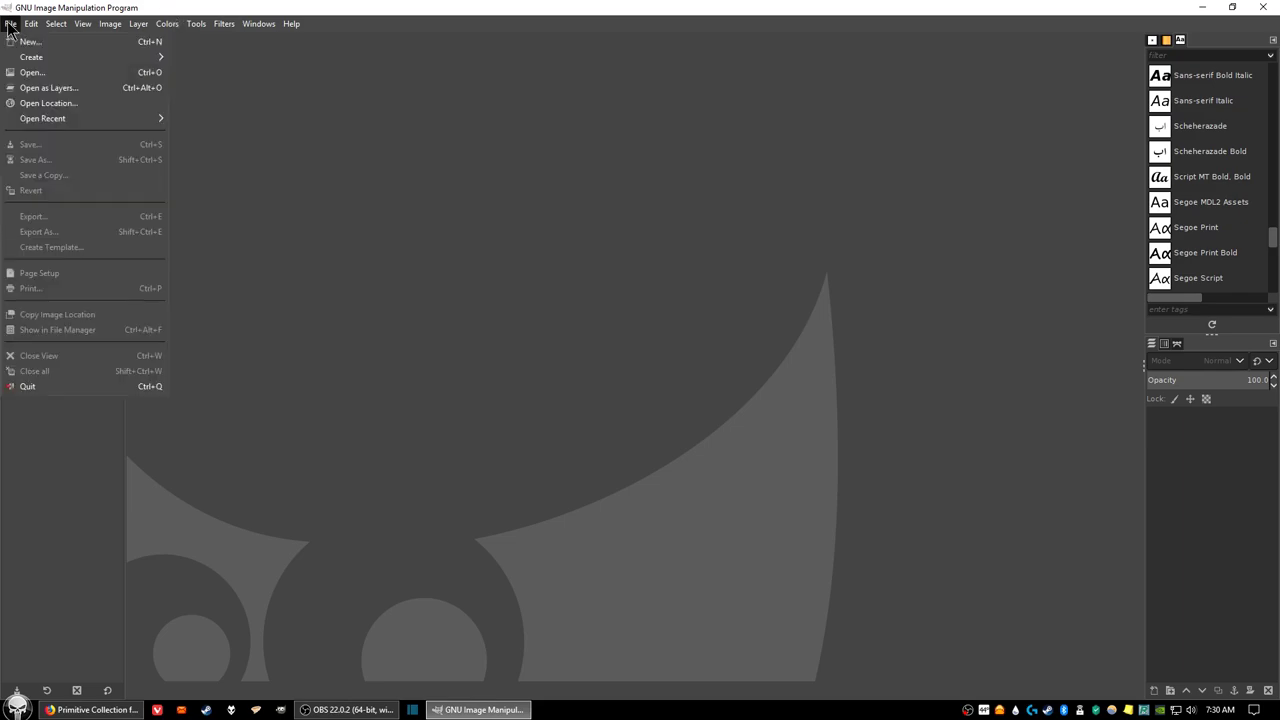
pyautogui.click(77, 77)
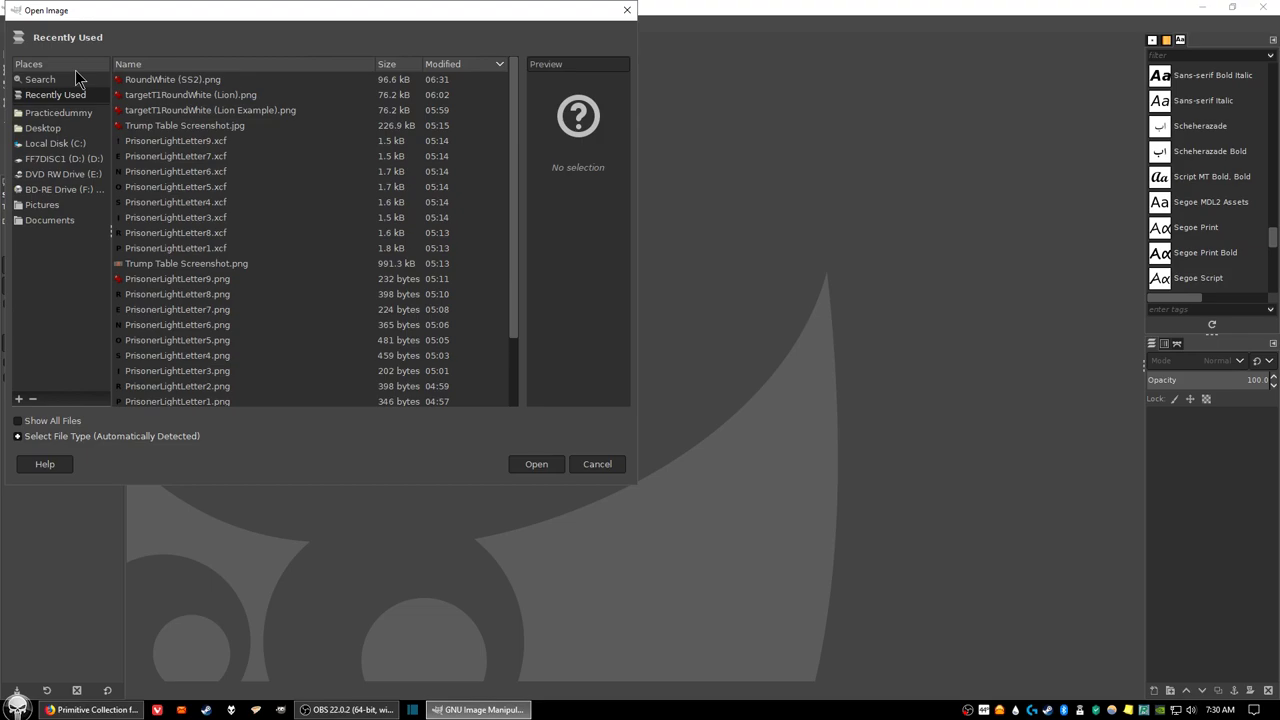
pyautogui.click(42, 205)
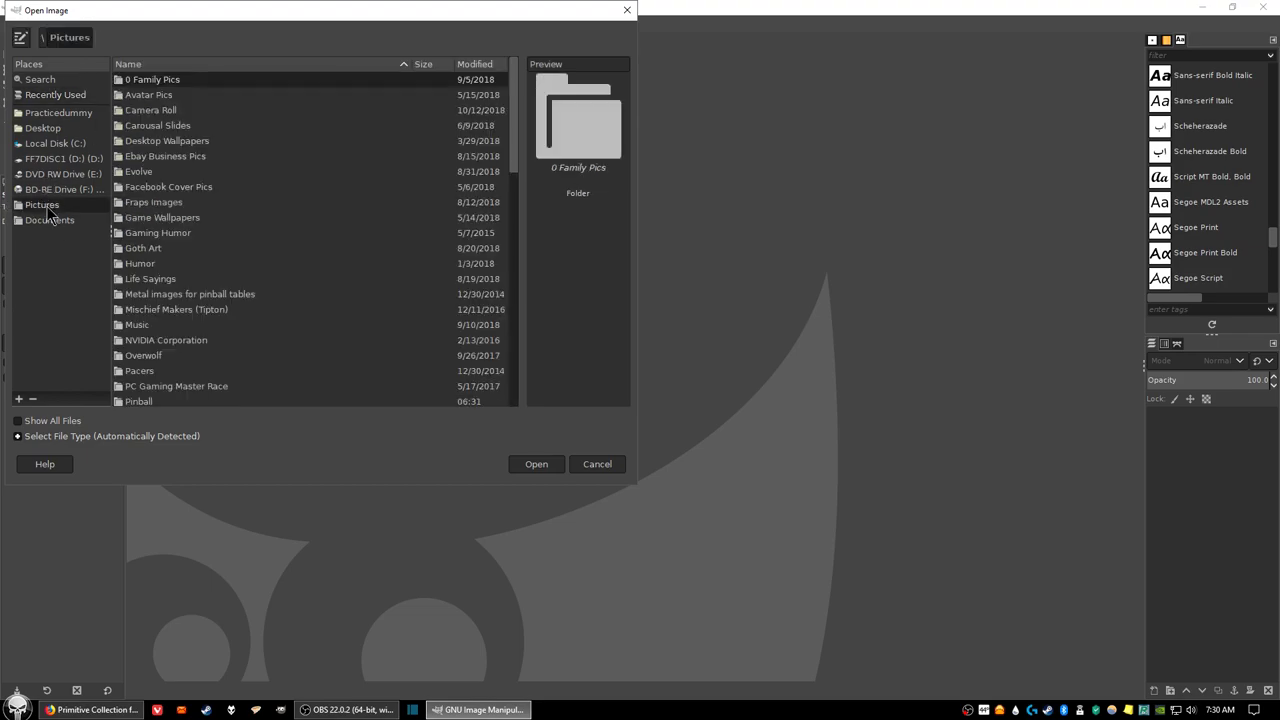
pyautogui.scroll(-2, 206, 222)
pyautogui.scroll(-1, 206, 222)
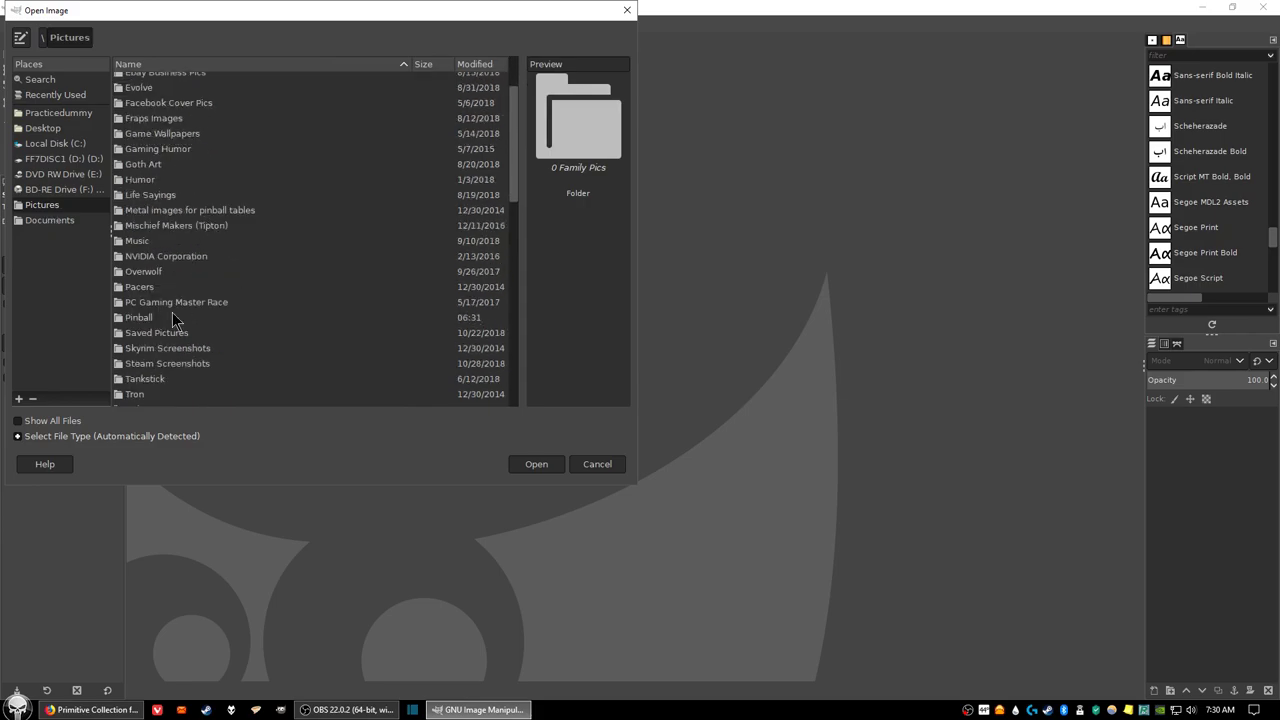
pyautogui.doubleClick(152, 318)
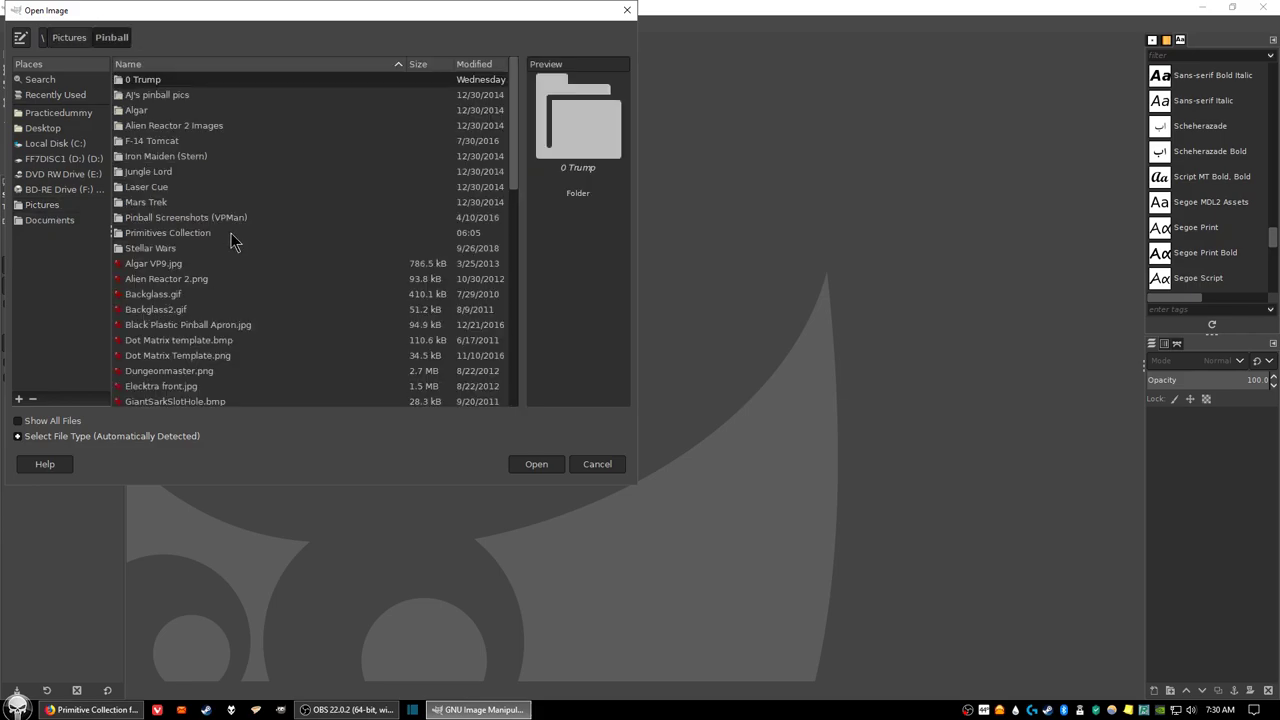
pyautogui.doubleClick(187, 233)
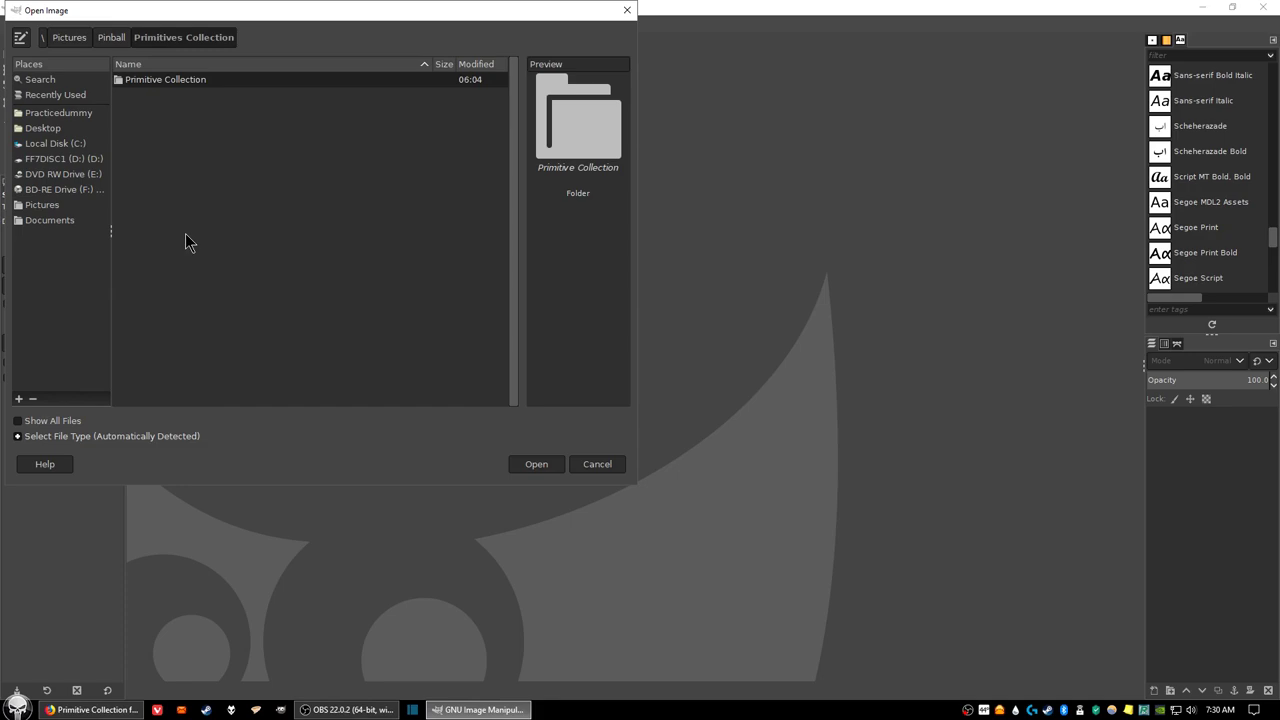
pyautogui.doubleClick(177, 81)
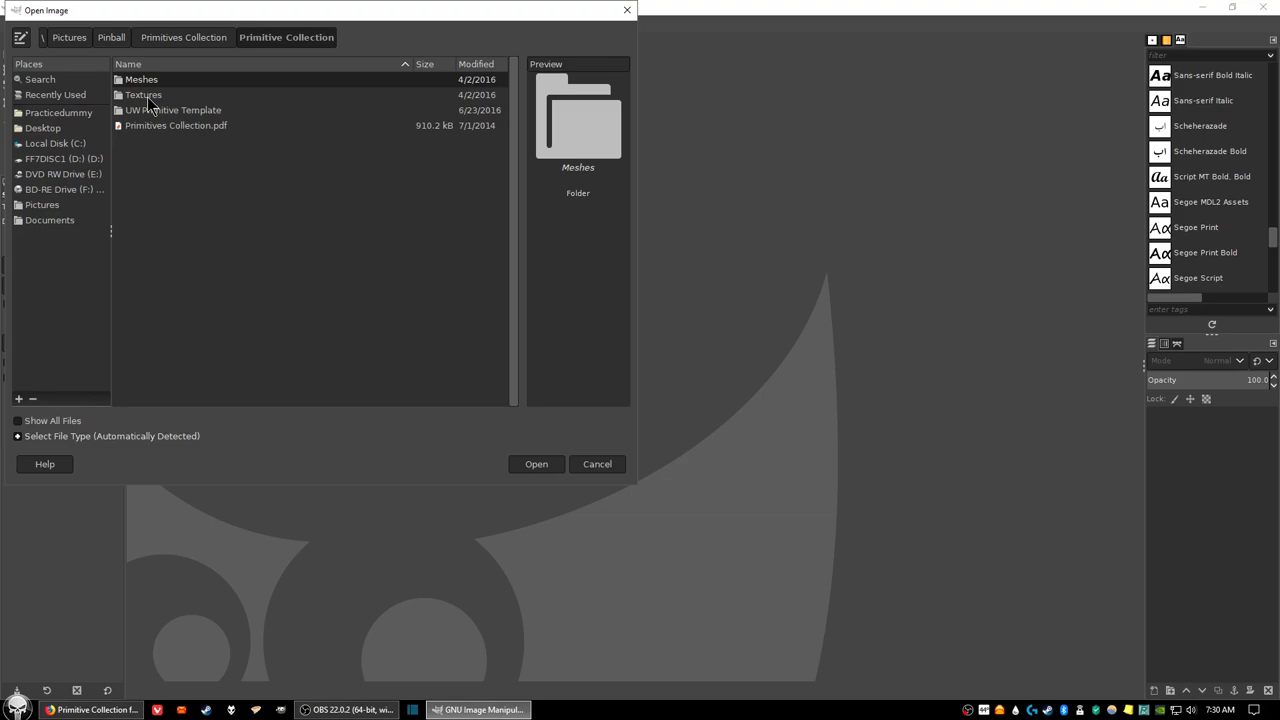
pyautogui.doubleClick(143, 95)
# Step: Open targetT1RoundWhite.png and convert it to the built-in sRGB working space
pyautogui.scroll(-15, 276, 248)
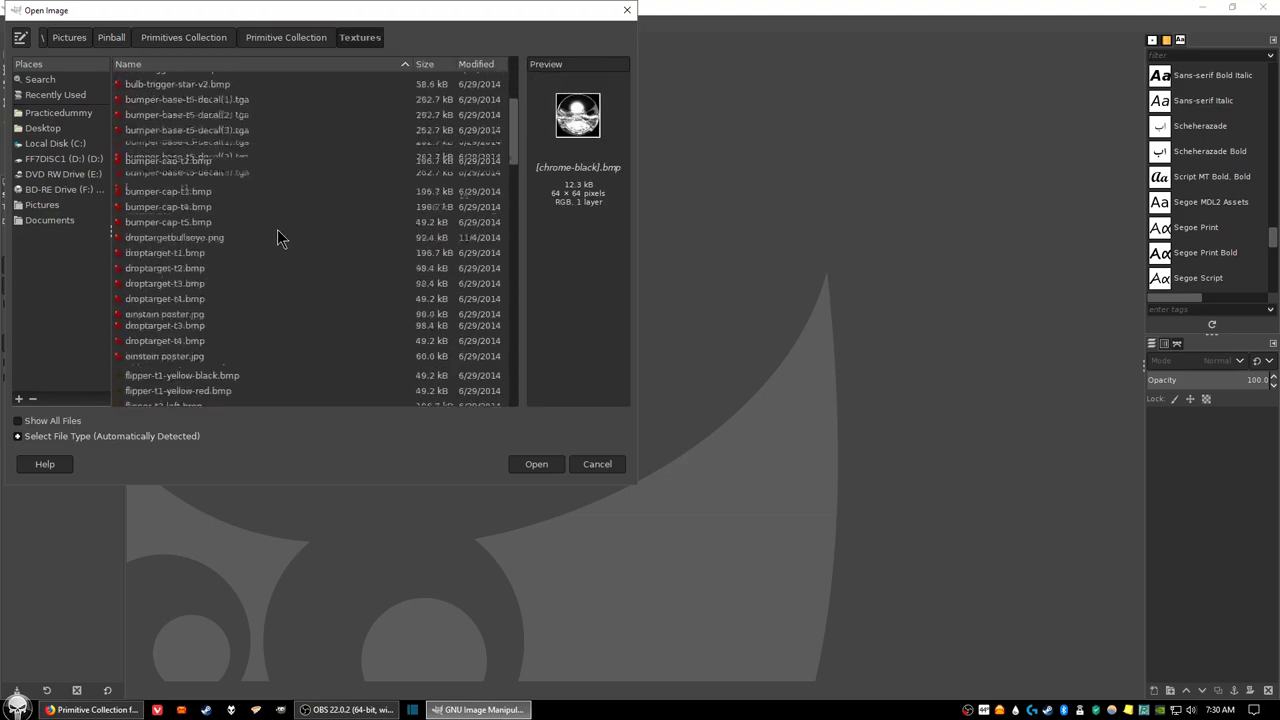
pyautogui.scroll(-4, 245, 253)
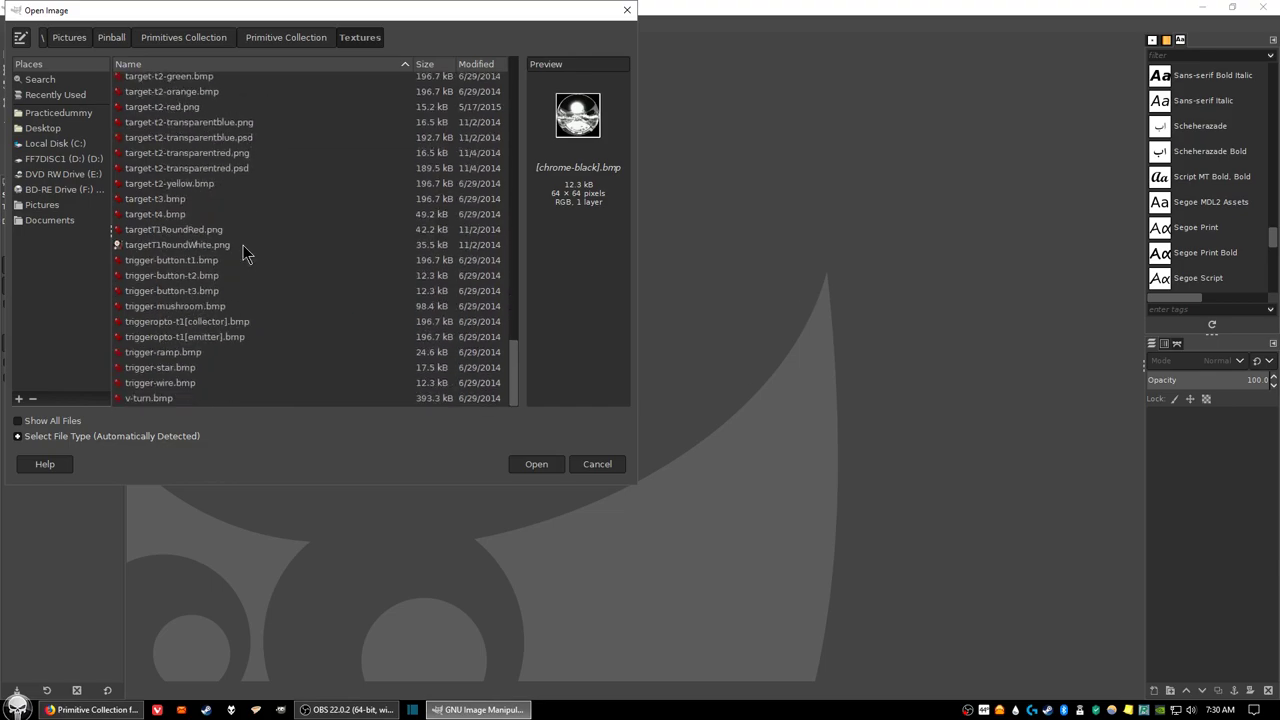
pyautogui.doubleClick(166, 247)
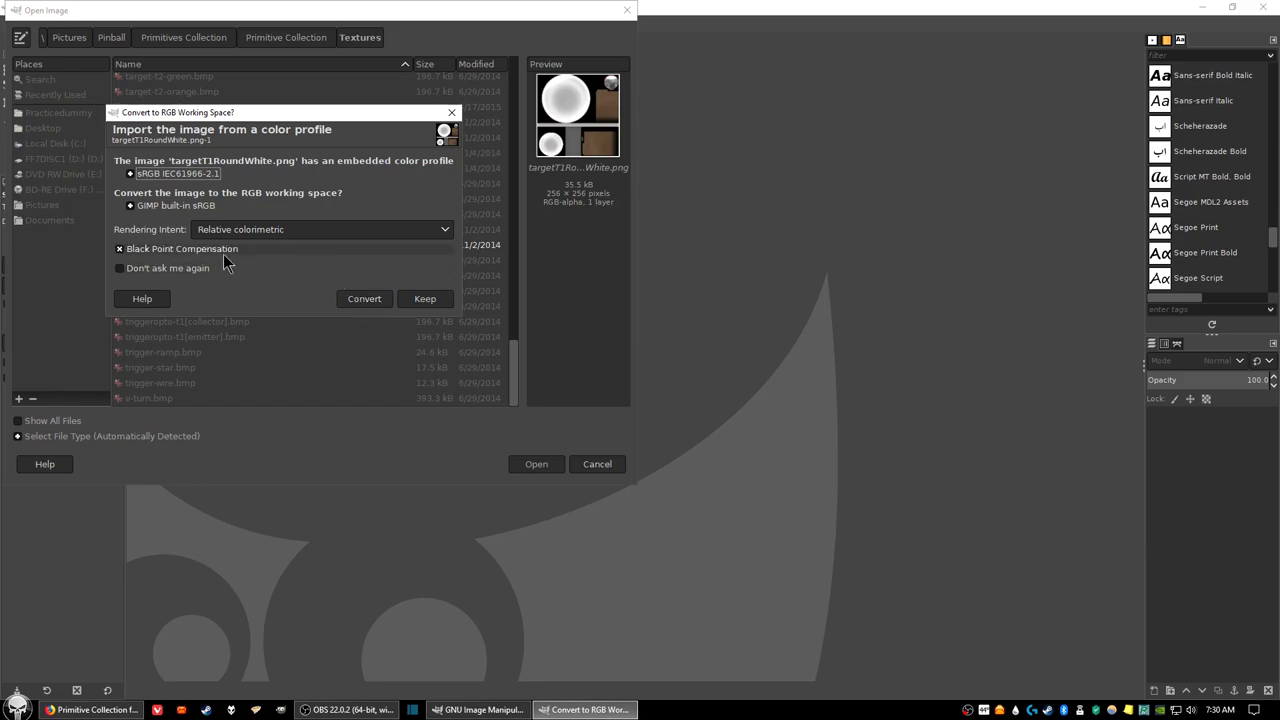
pyautogui.click(362, 299)
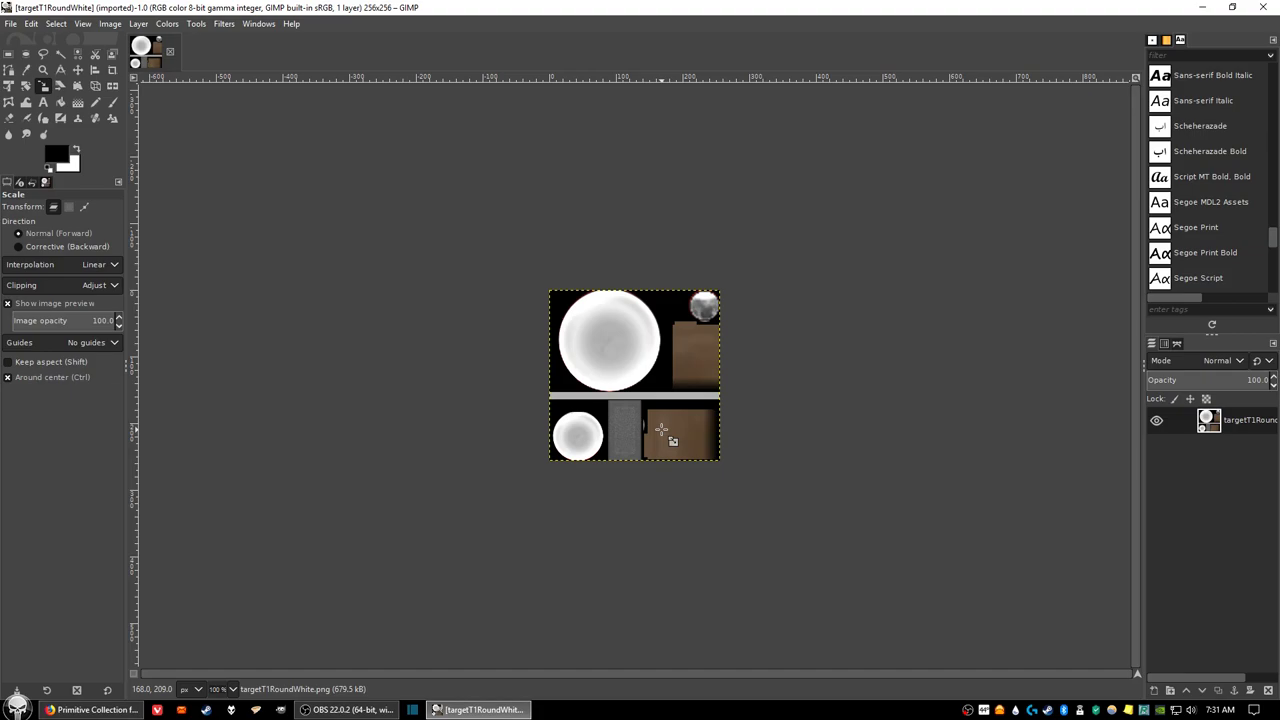
# Step: Zoom the targetT1RoundWhite texture view in to 150%
pyautogui.scroll(1, 661, 429)
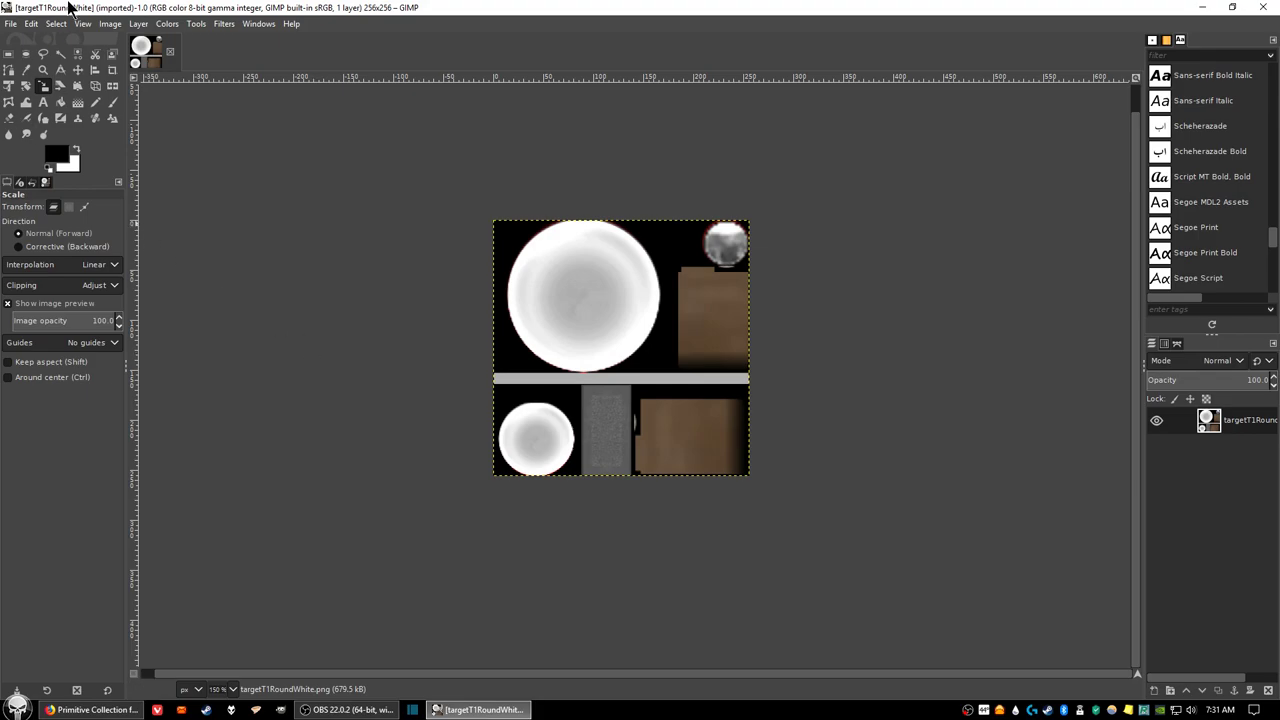
# Step: Open 262628.jpg from Pictures > Game Wallpapers > System Shock 2 and compare it with the texture
pyautogui.click(11, 24)
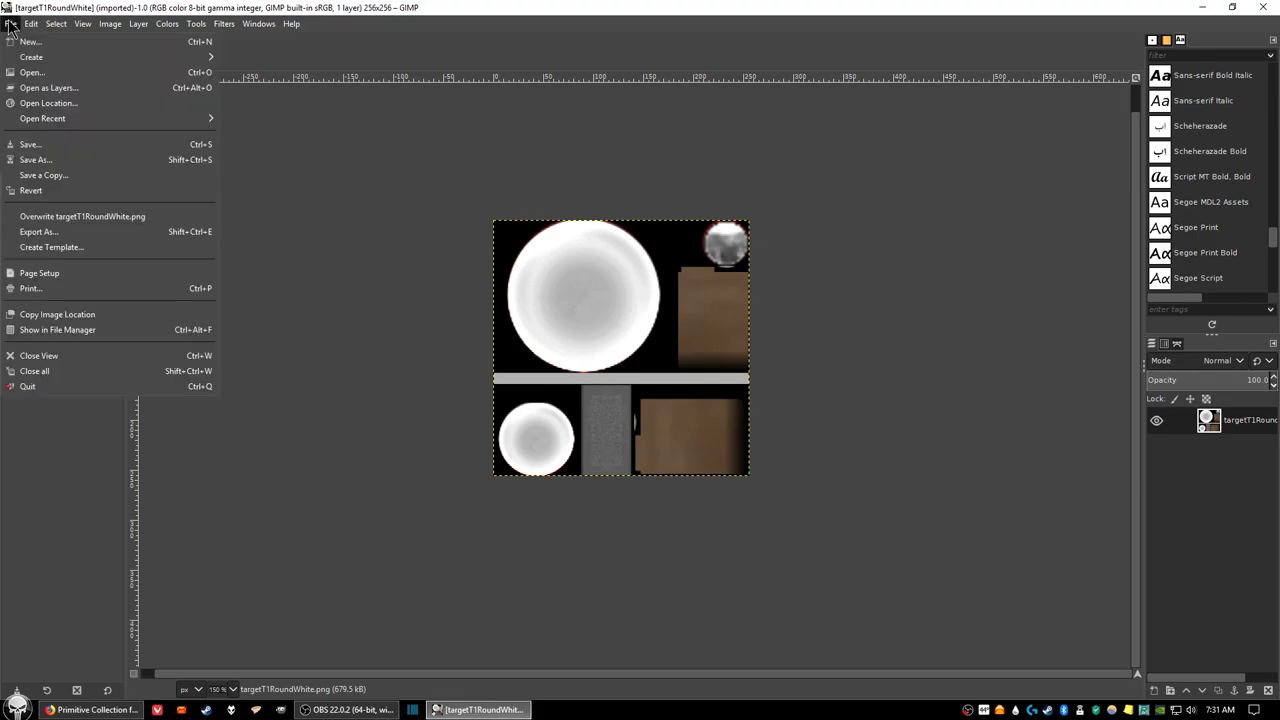
pyautogui.click(32, 72)
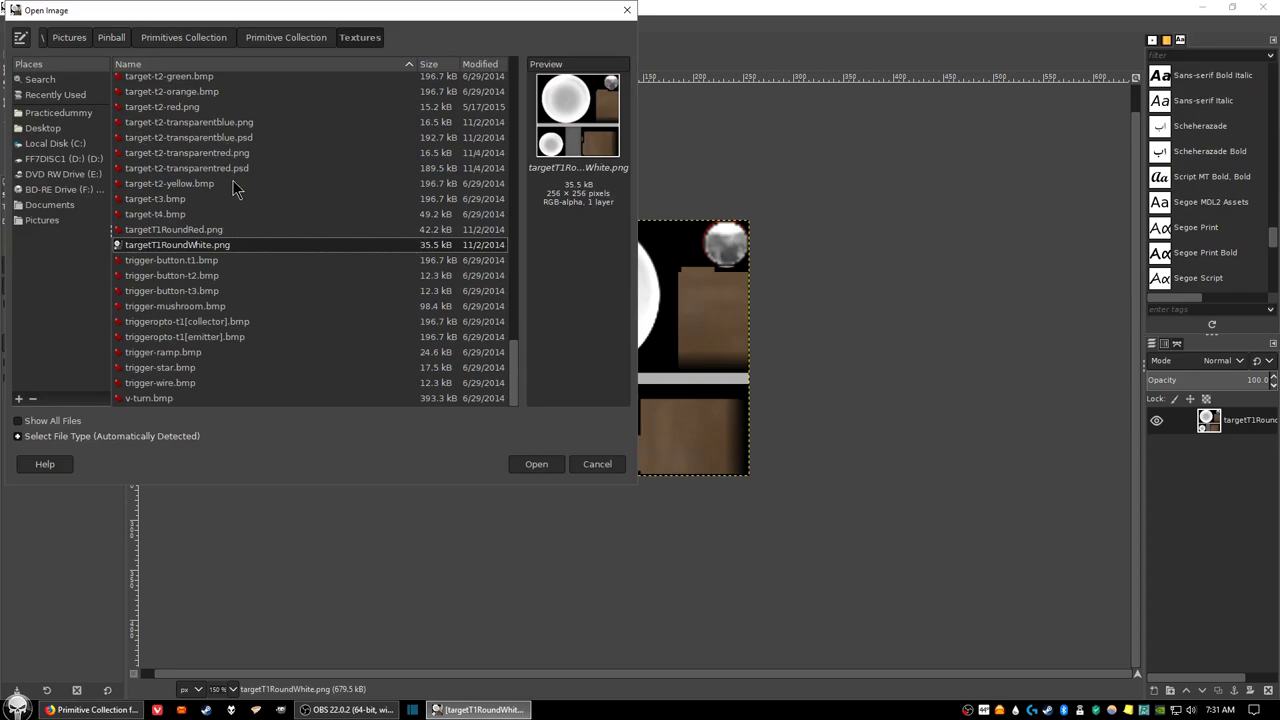
pyautogui.click(48, 220)
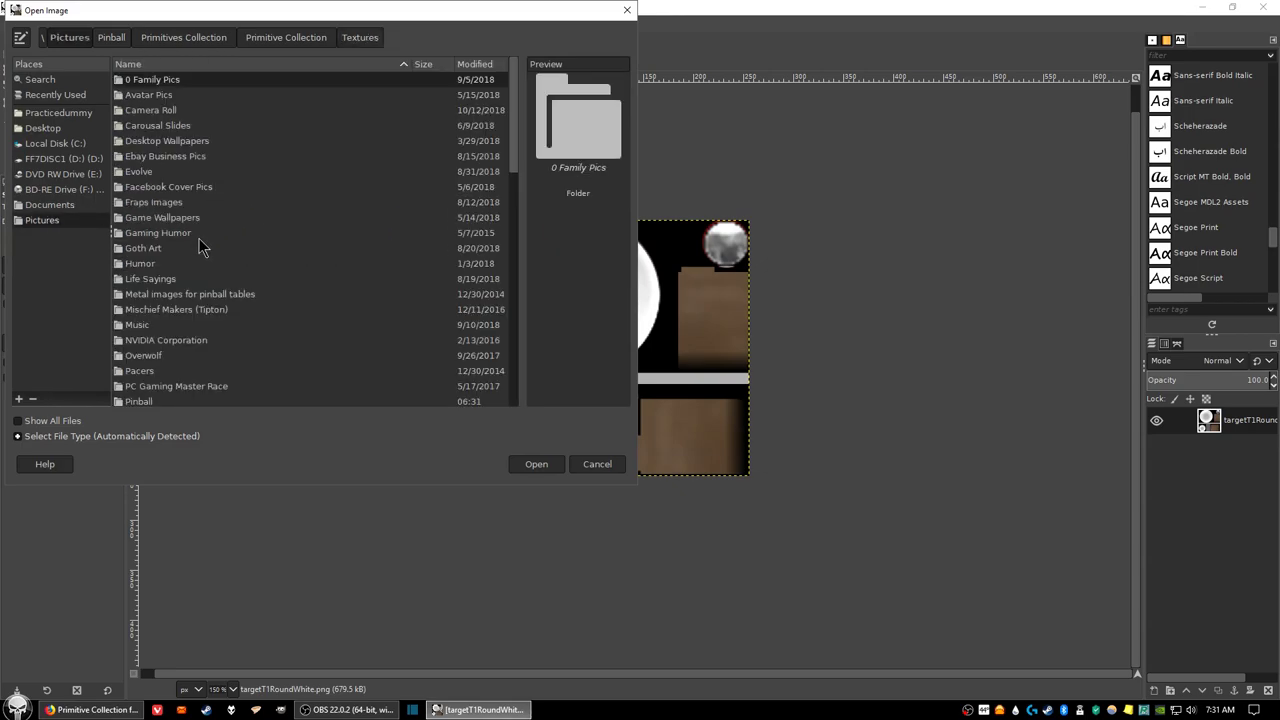
pyautogui.doubleClick(170, 218)
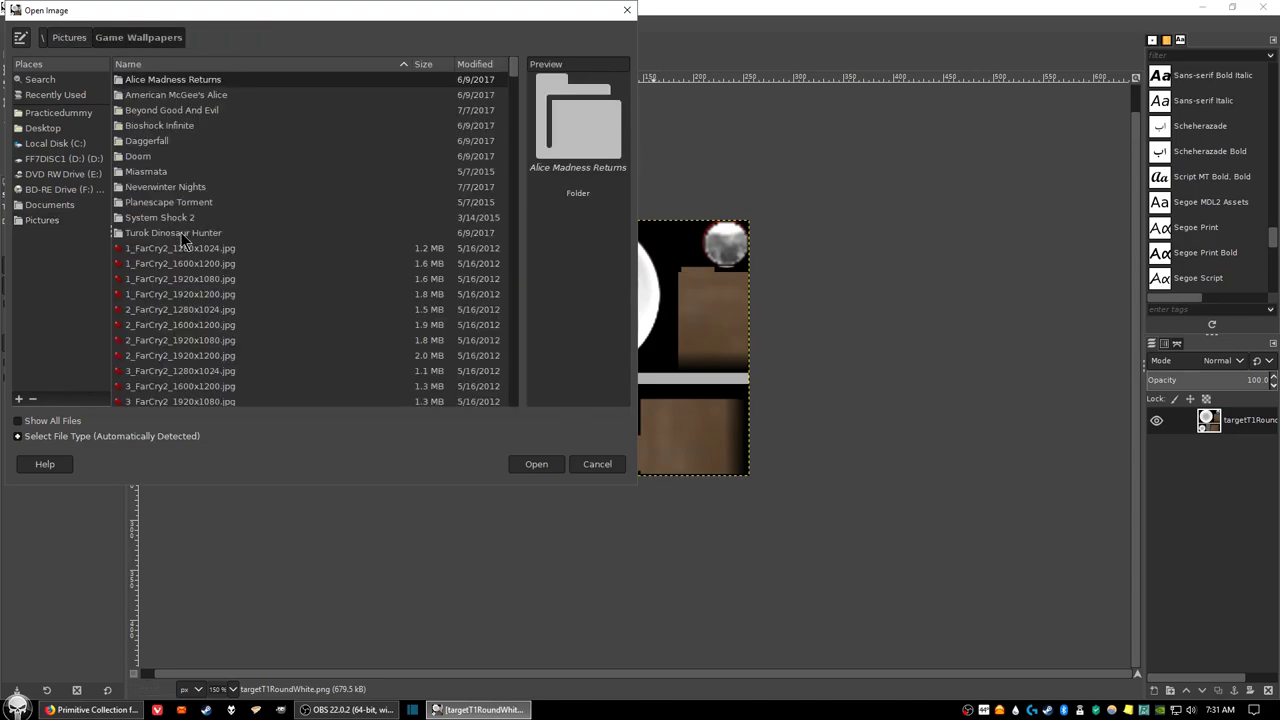
pyautogui.doubleClick(184, 219)
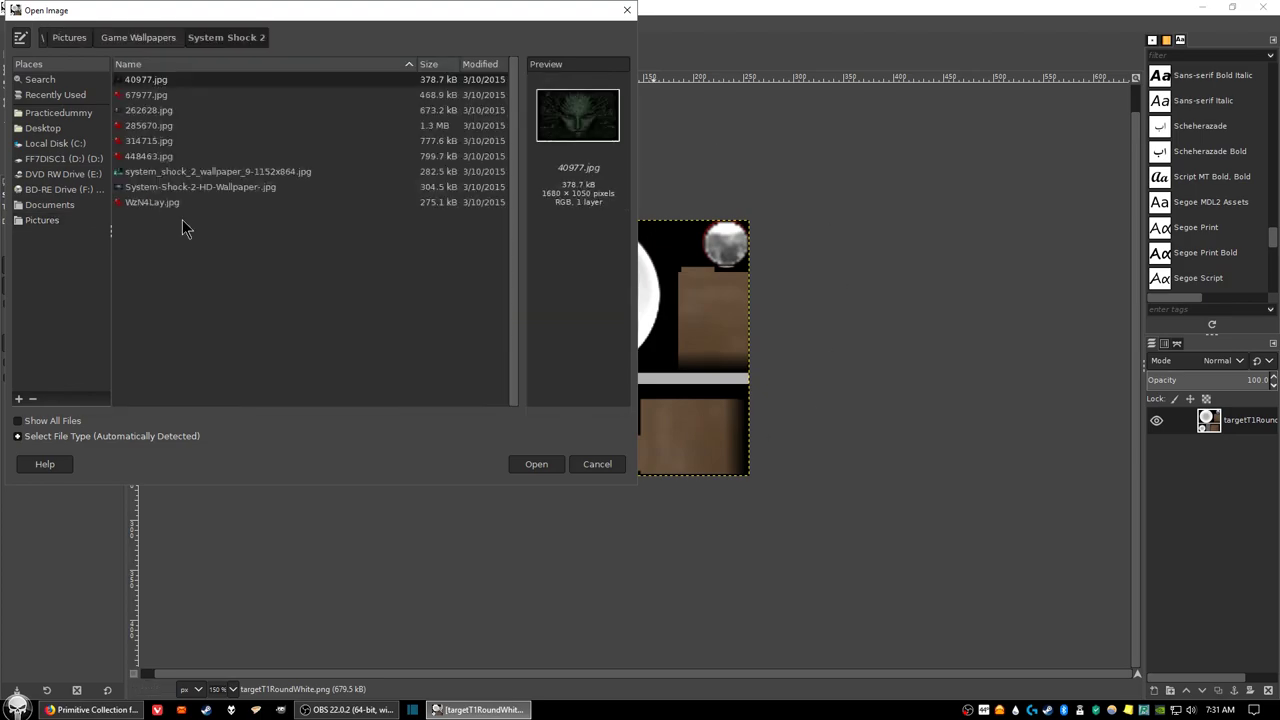
pyautogui.click(158, 126)
pyautogui.click(157, 114)
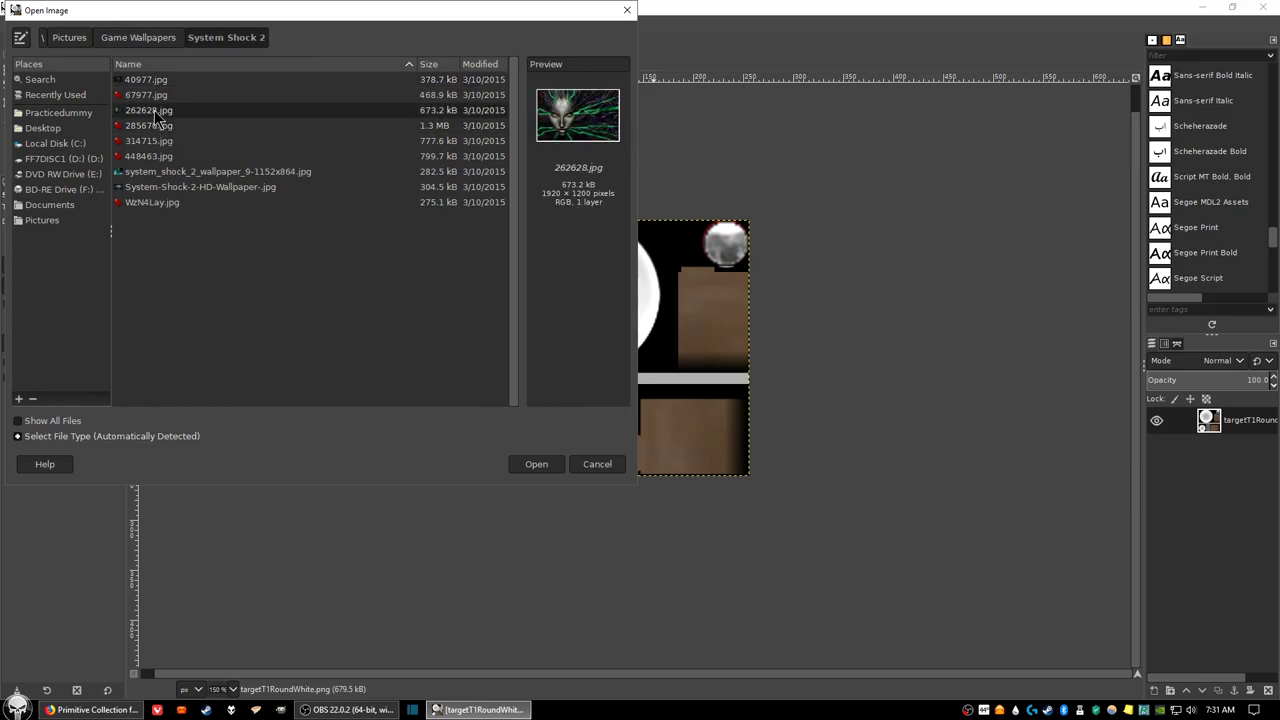
pyautogui.doubleClick(157, 116)
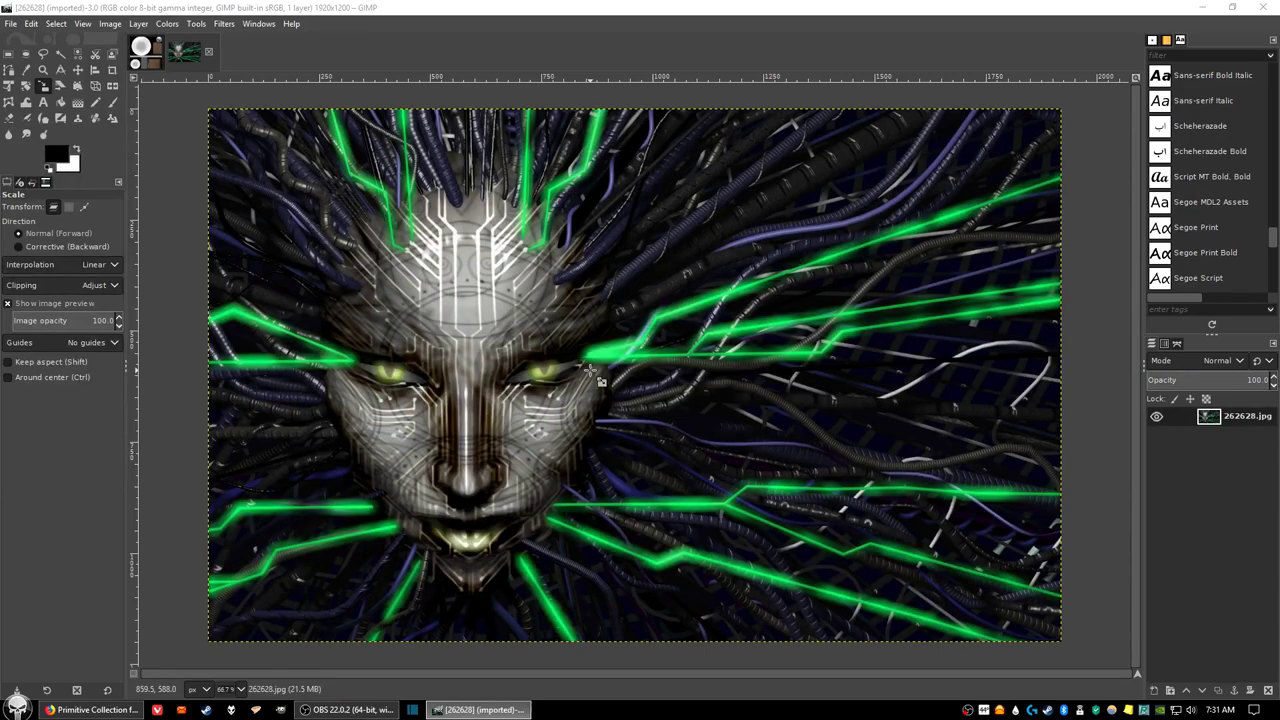
pyautogui.click(137, 61)
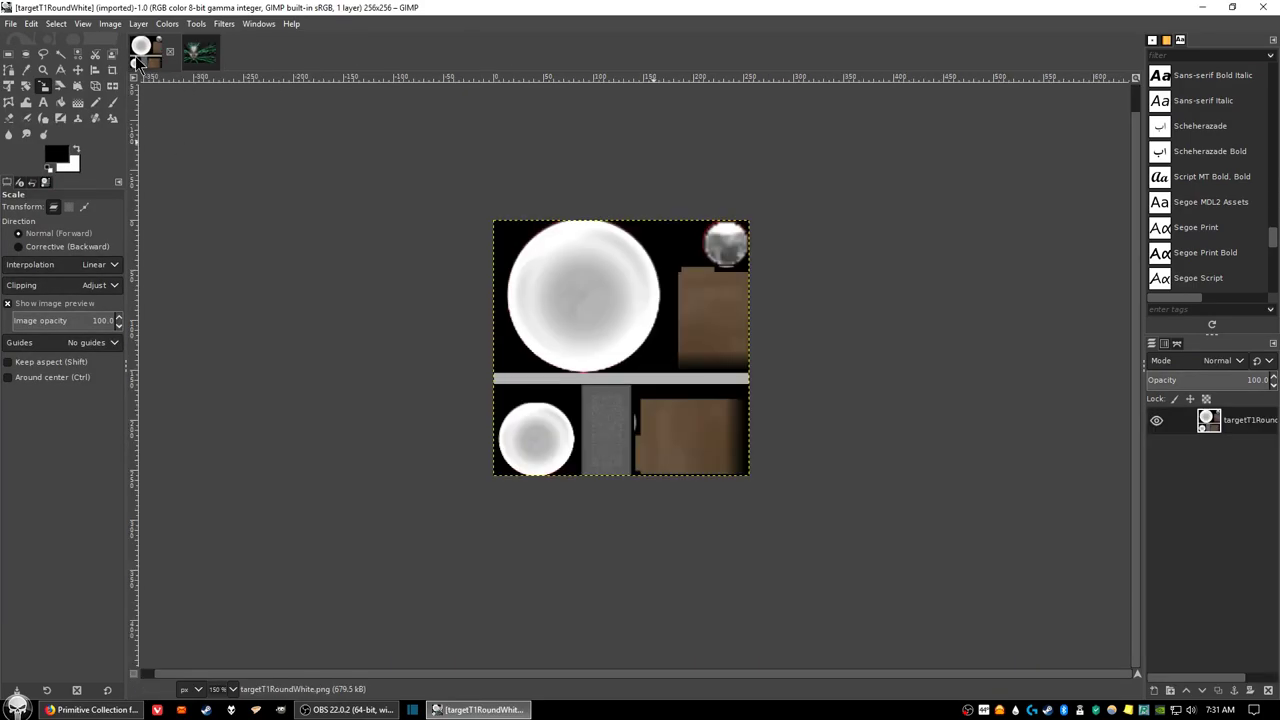
pyautogui.click(197, 58)
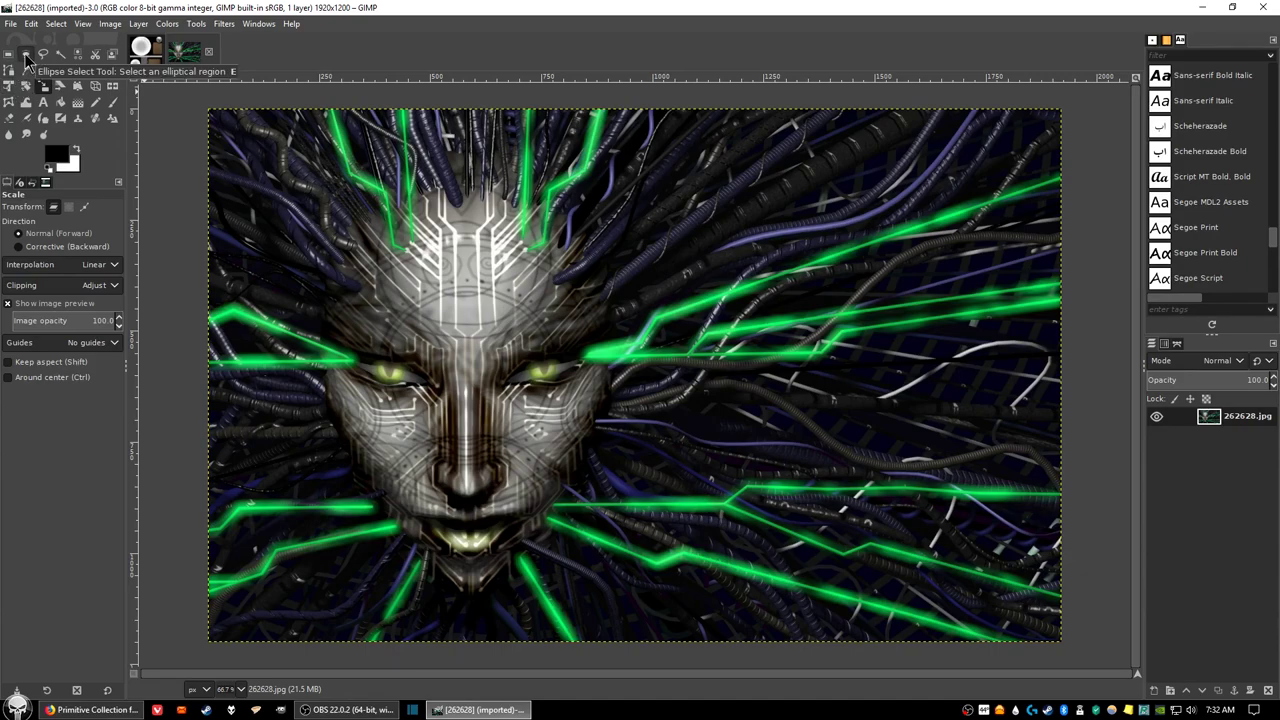
# Step: Draw a 1002×1064 px elliptical selection around the face in 262628.jpg
pyautogui.click(26, 56)
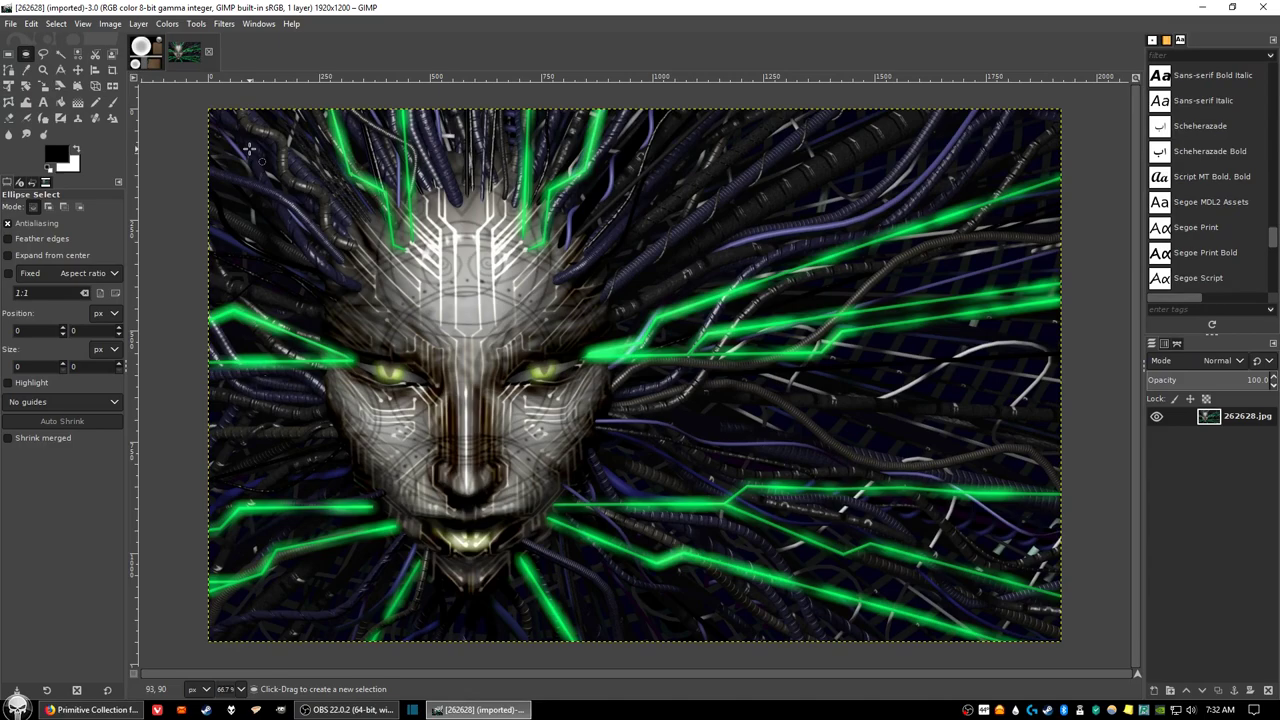
pyautogui.moveTo(249, 148); pyautogui.dragTo(694, 622)
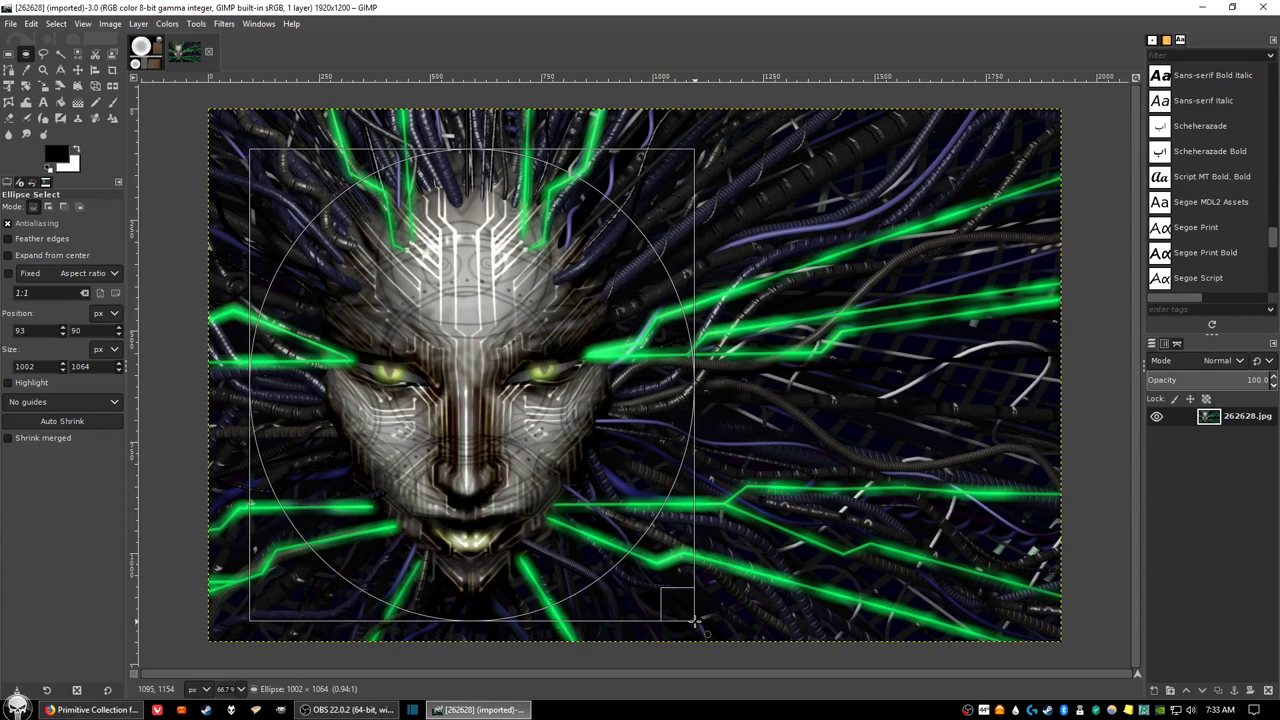
pyautogui.moveTo(694, 622); pyautogui.dragTo(694, 622)
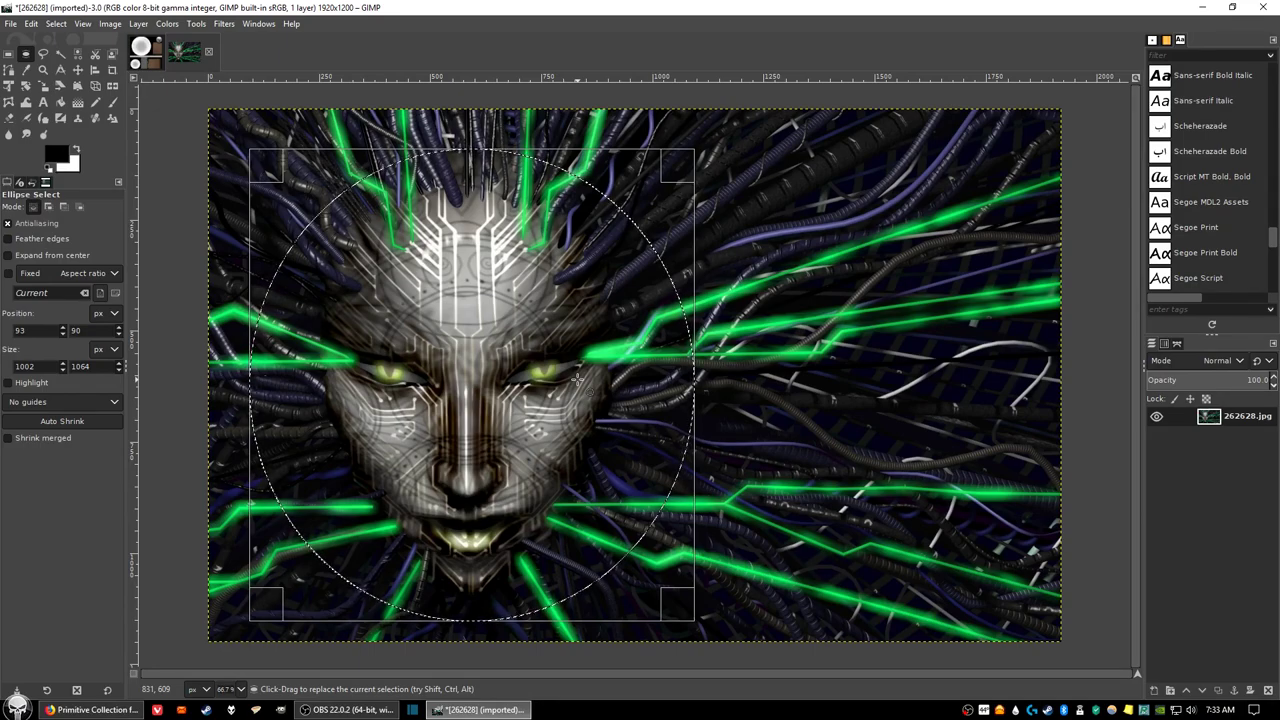
# Step: Replace the selection with a larger 1137×1099 px ellipse around the face and copy it
pyautogui.hotkey('ctrl', 'z')
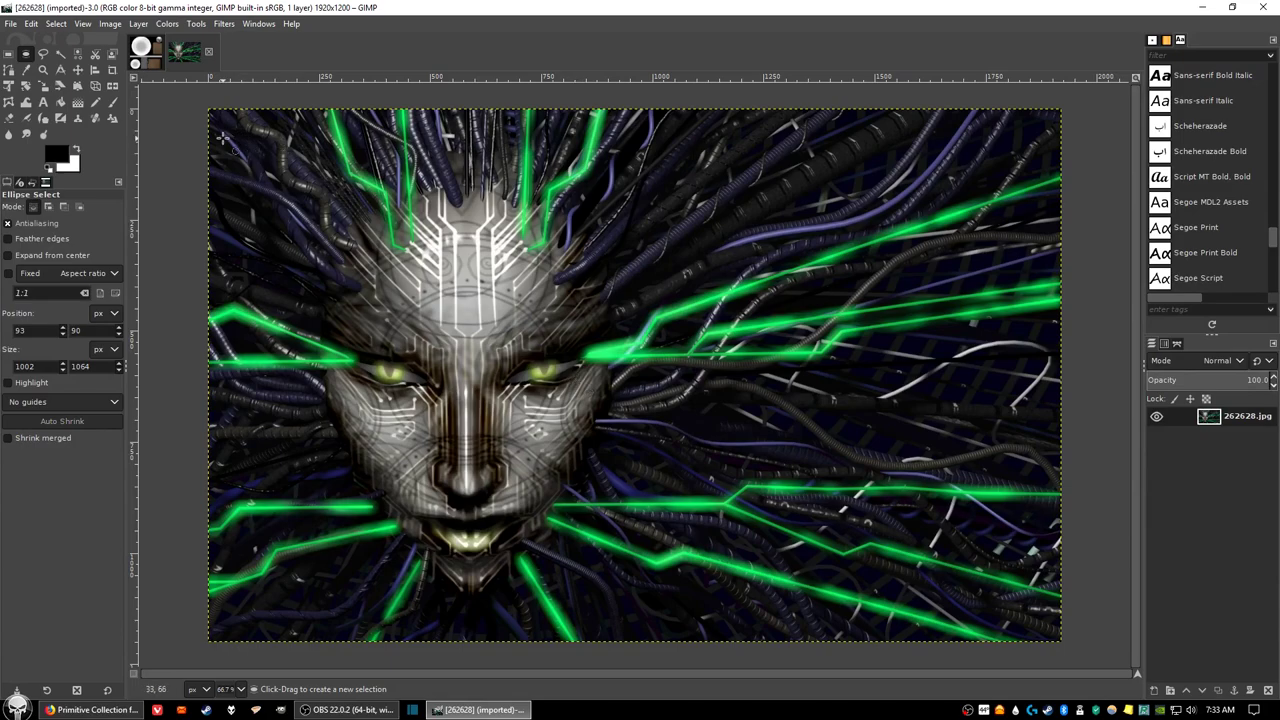
pyautogui.moveTo(216, 133); pyautogui.dragTo(720, 621)
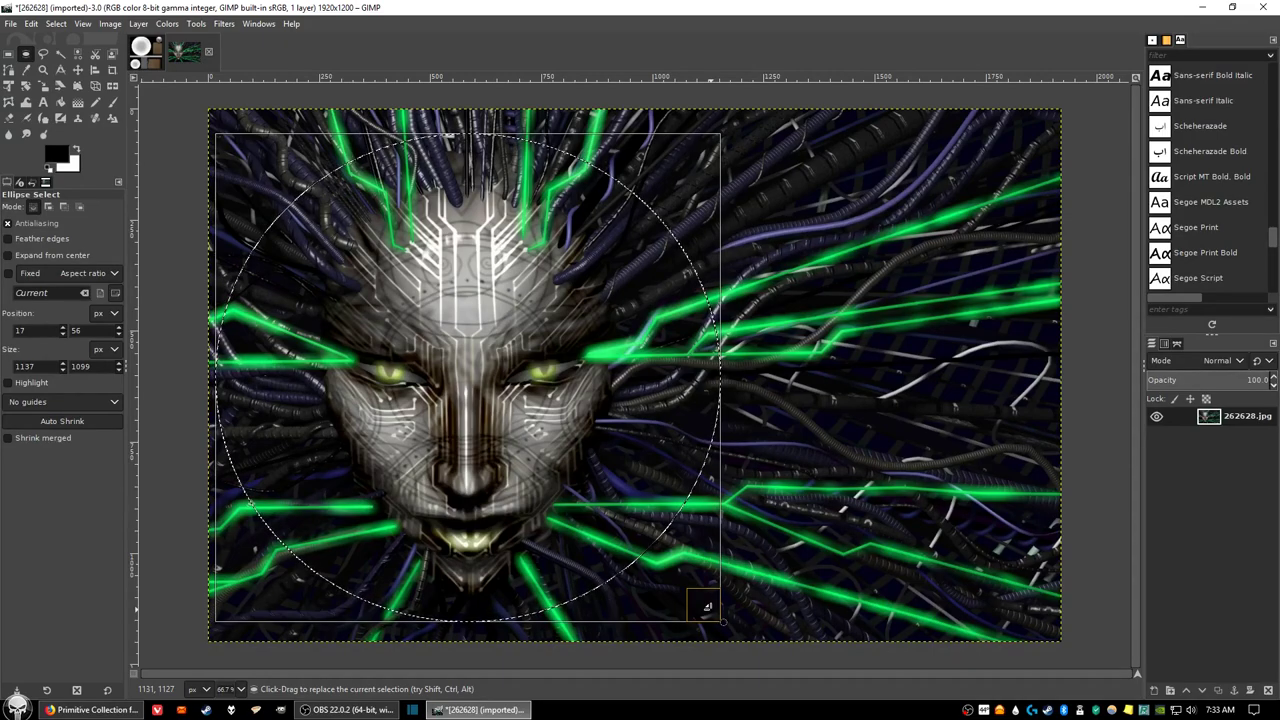
pyautogui.press('Return')
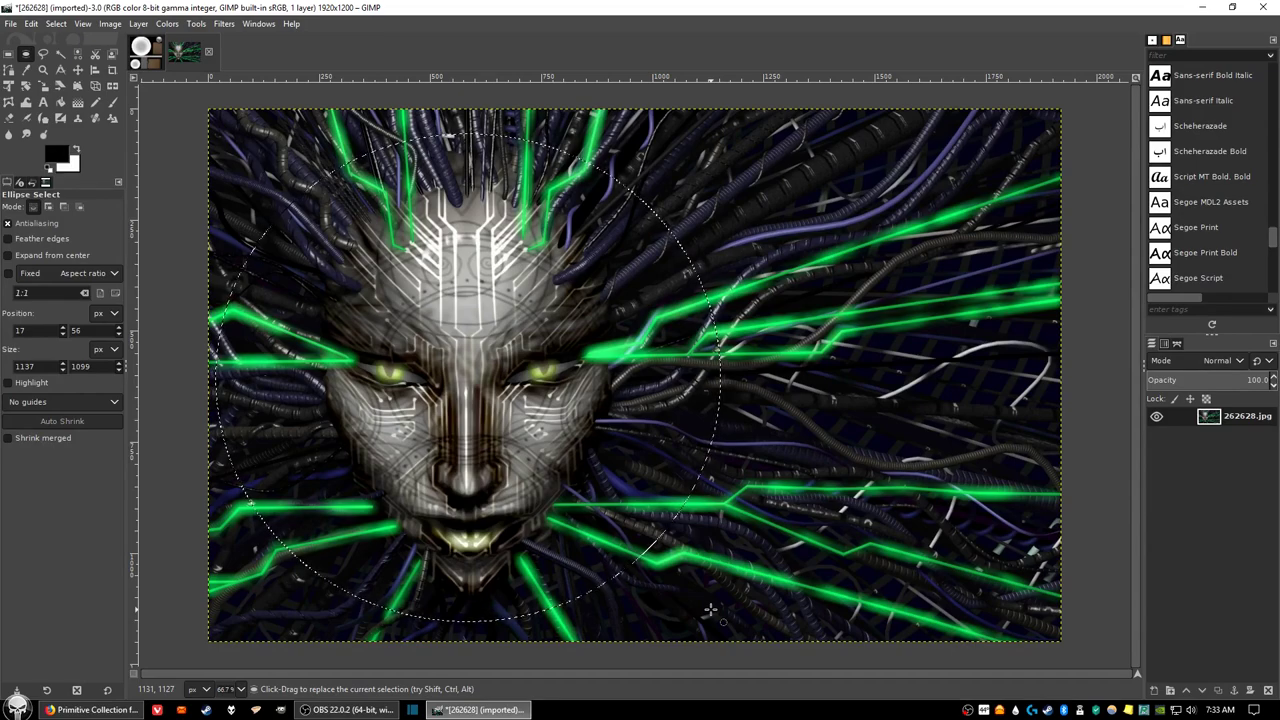
pyautogui.press('ctrl')
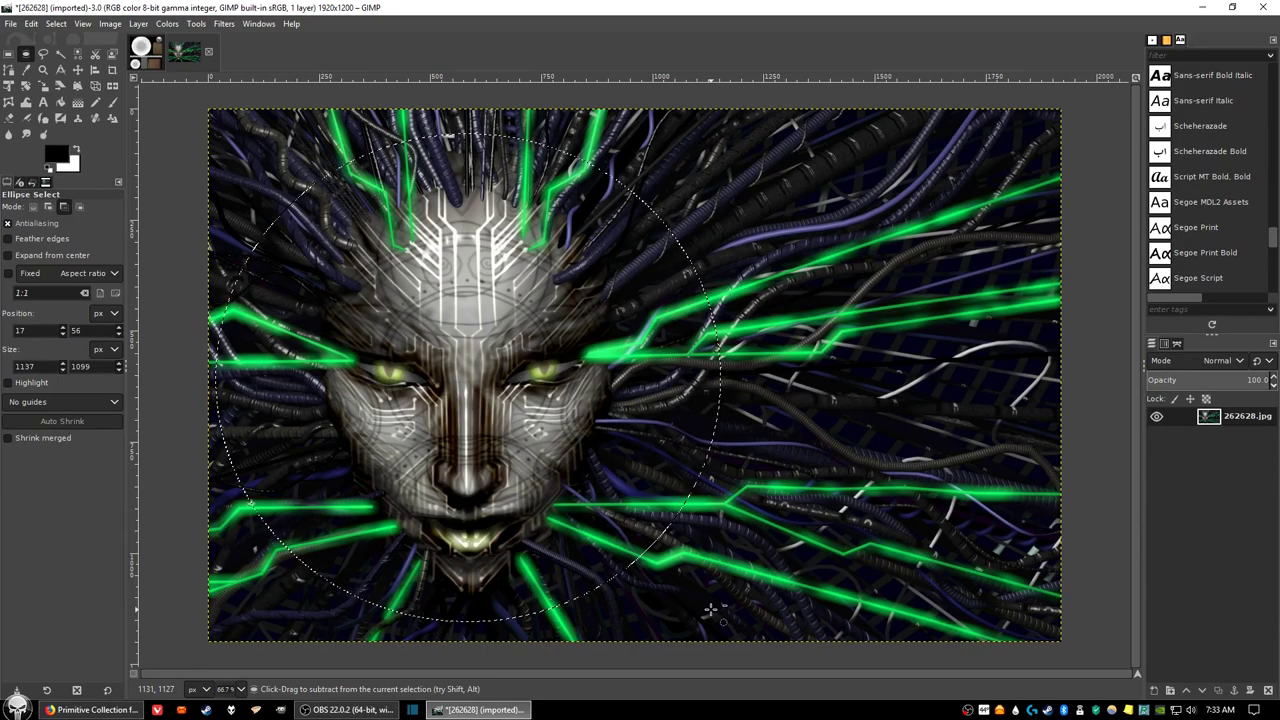
pyautogui.hotkey('ctrl', 'c')
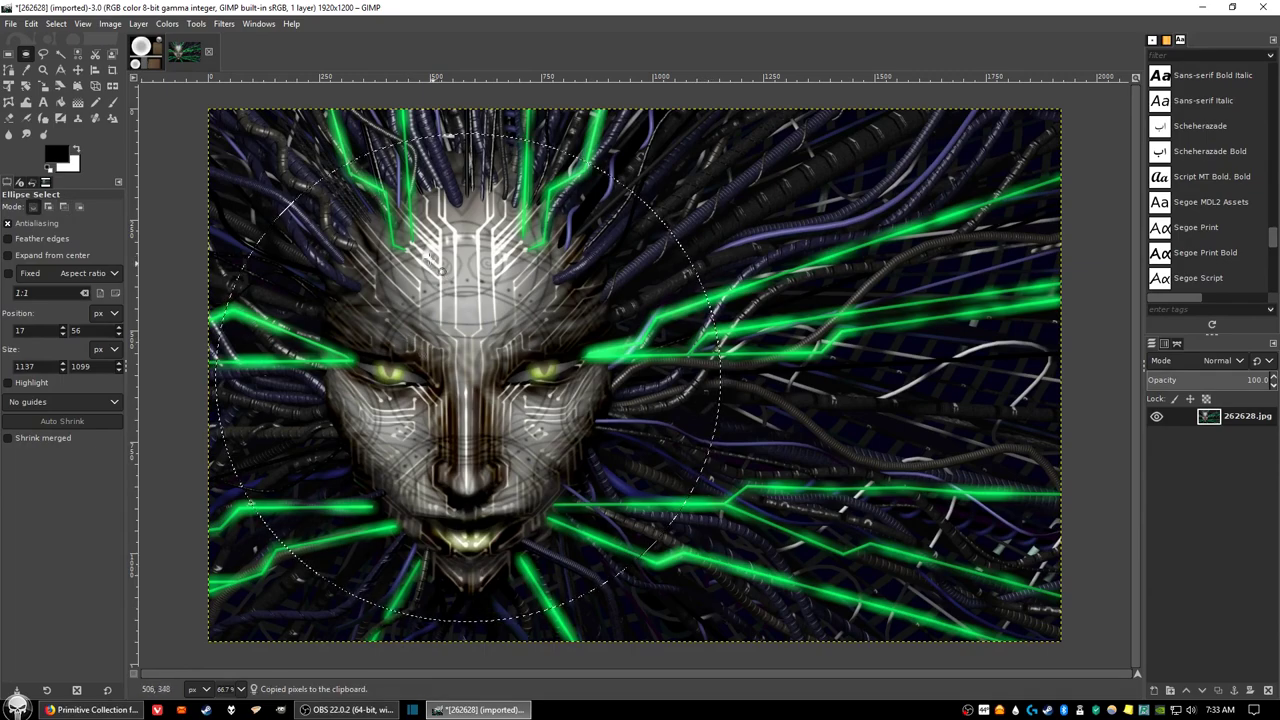
# Step: Paste the copied face into targetT1RoundWhite.png as a new layer
pyautogui.click(150, 58)
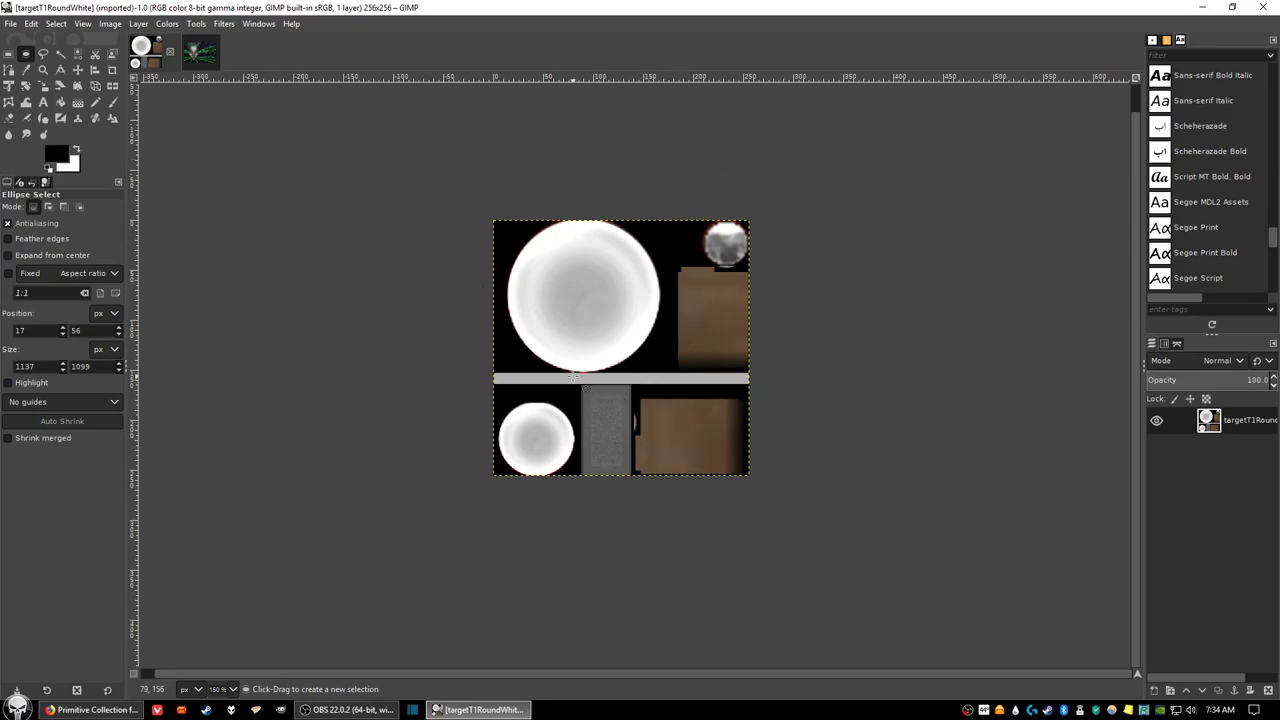
pyautogui.click(11, 25)
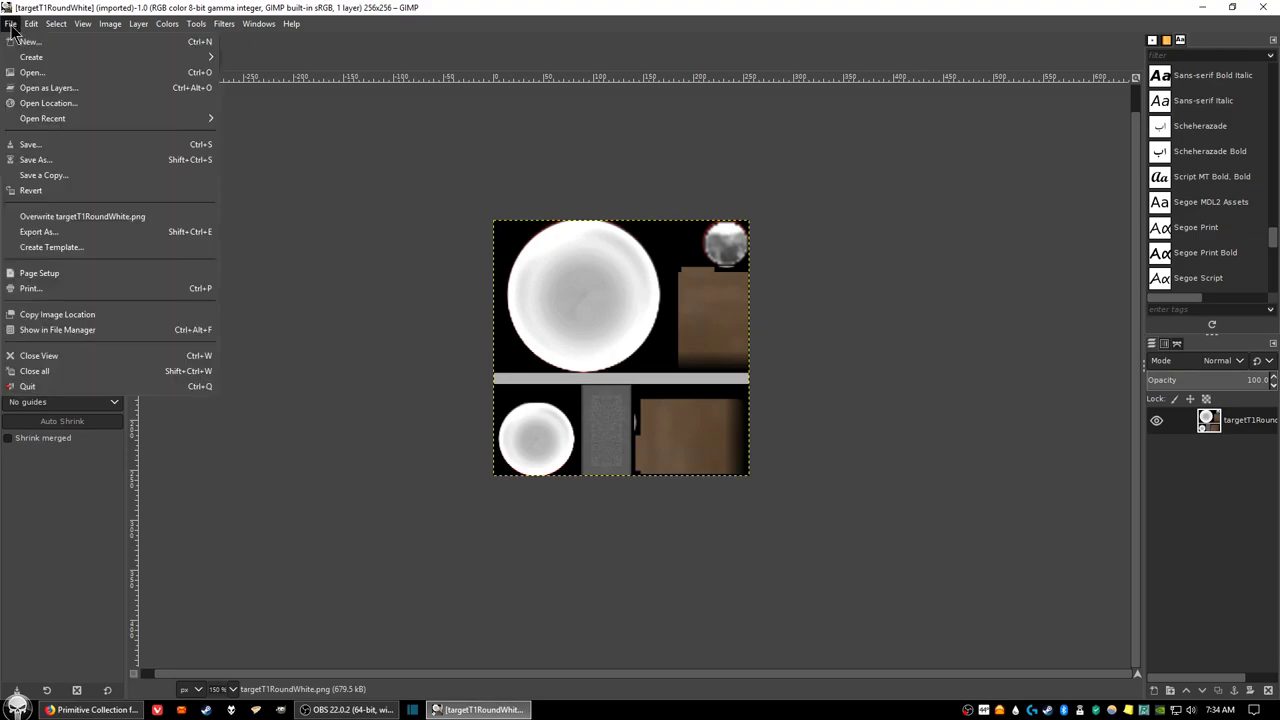
pyautogui.moveTo(28, 31)
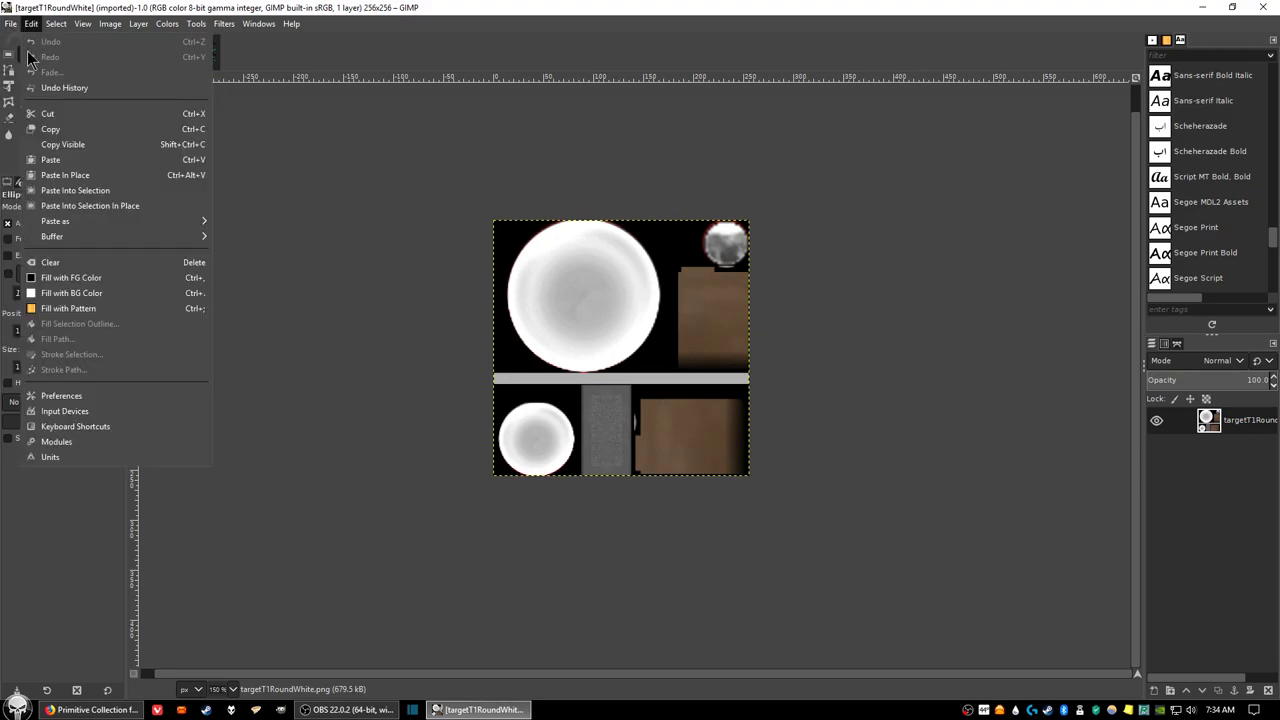
pyautogui.moveTo(60, 224)
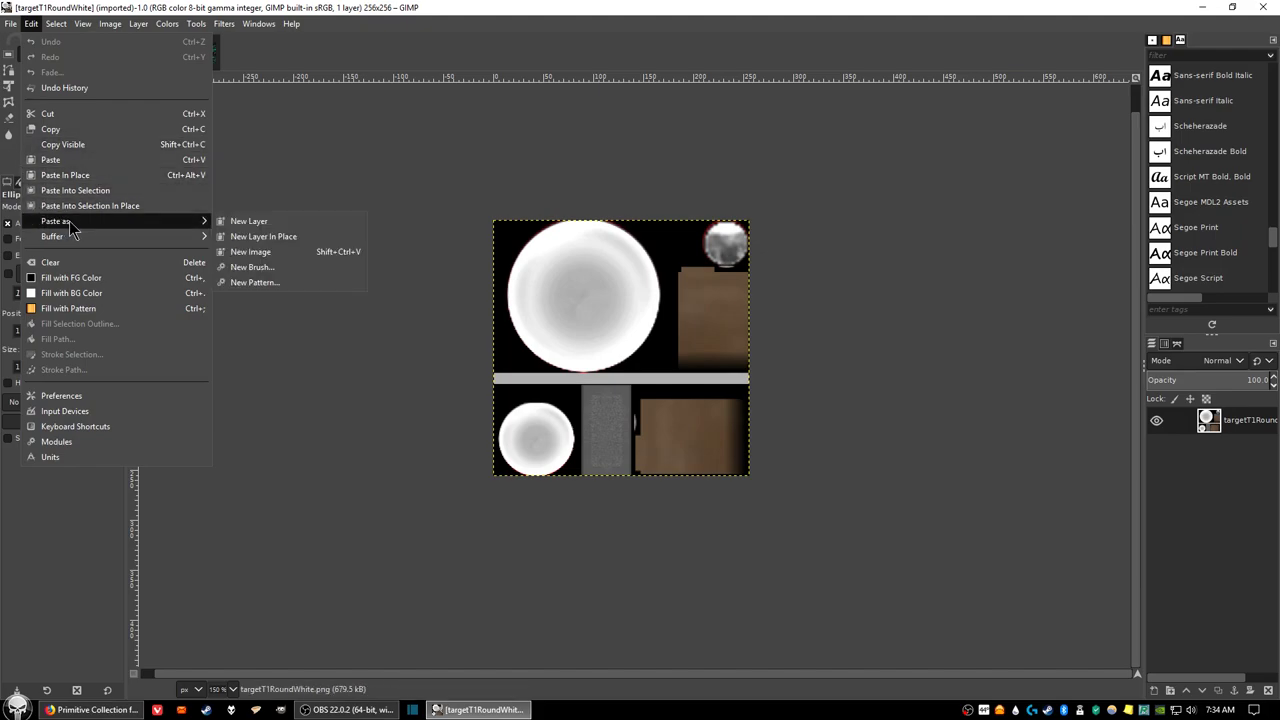
pyautogui.click(261, 224)
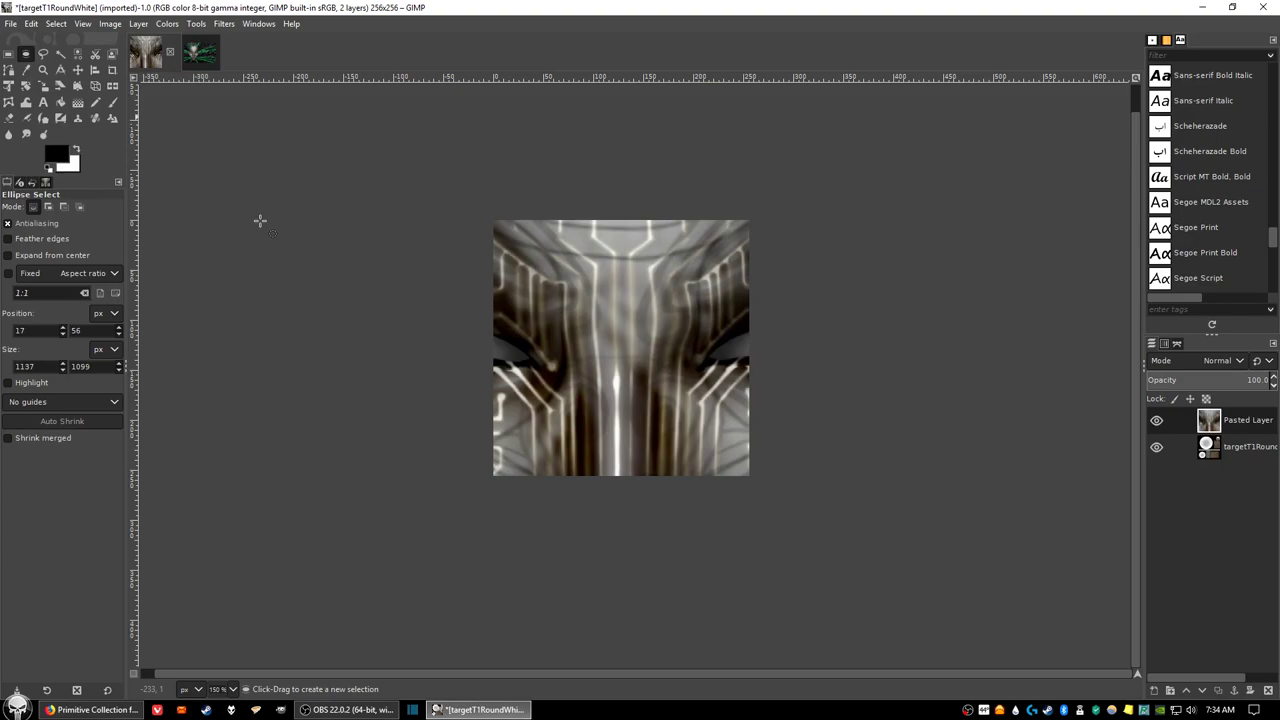
pyautogui.click(200, 58)
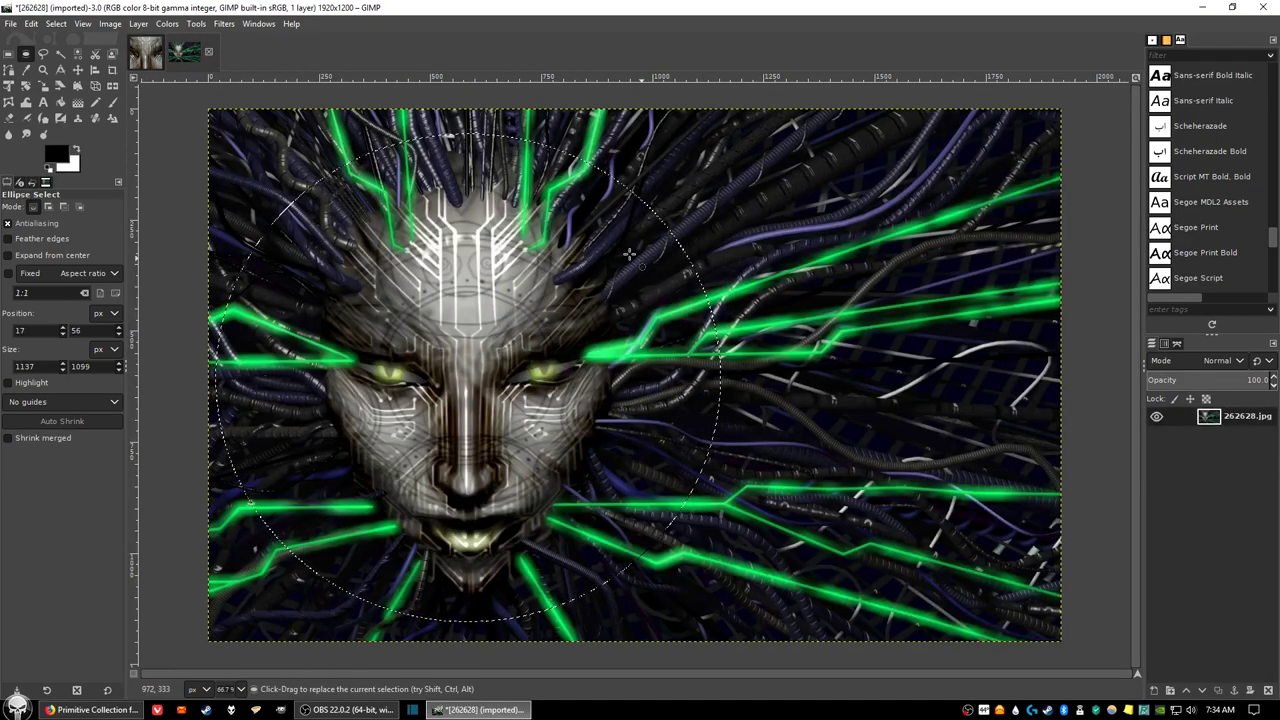
pyautogui.click(145, 52)
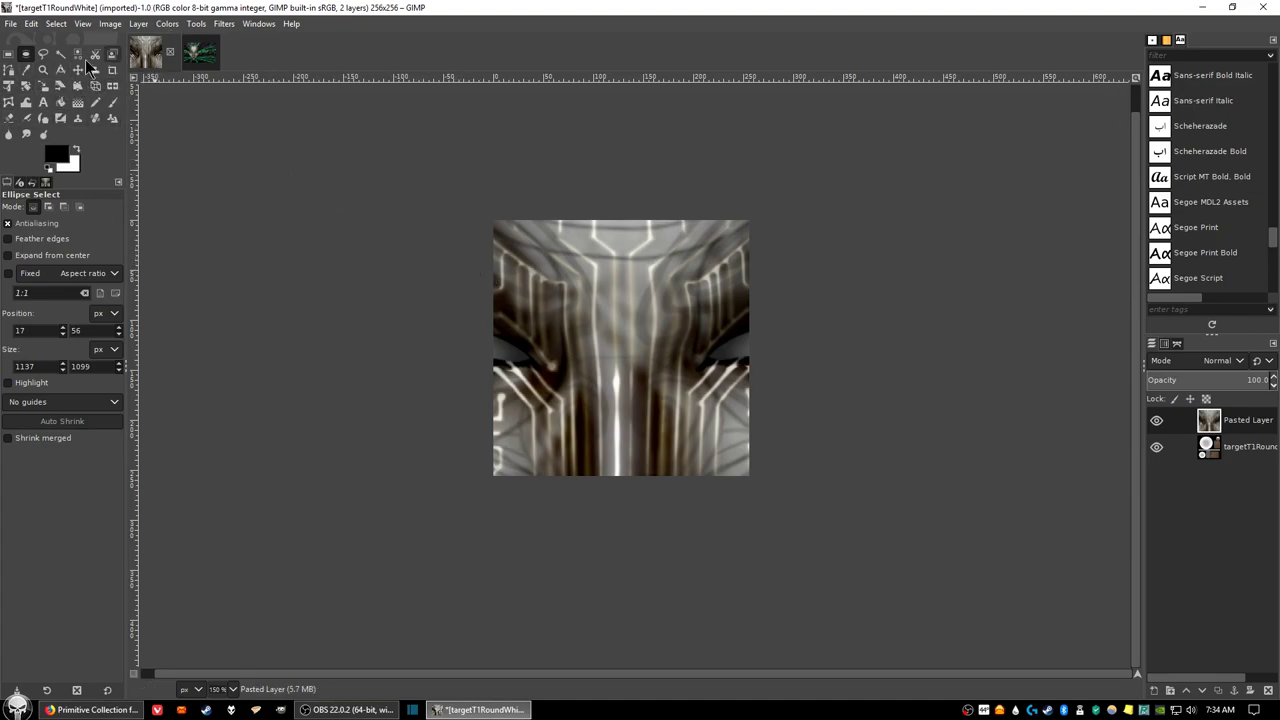
# Step: Start scaling the Pasted Layer and zoom out until its whole 1137×1099 frame is visible
pyautogui.click(43, 88)
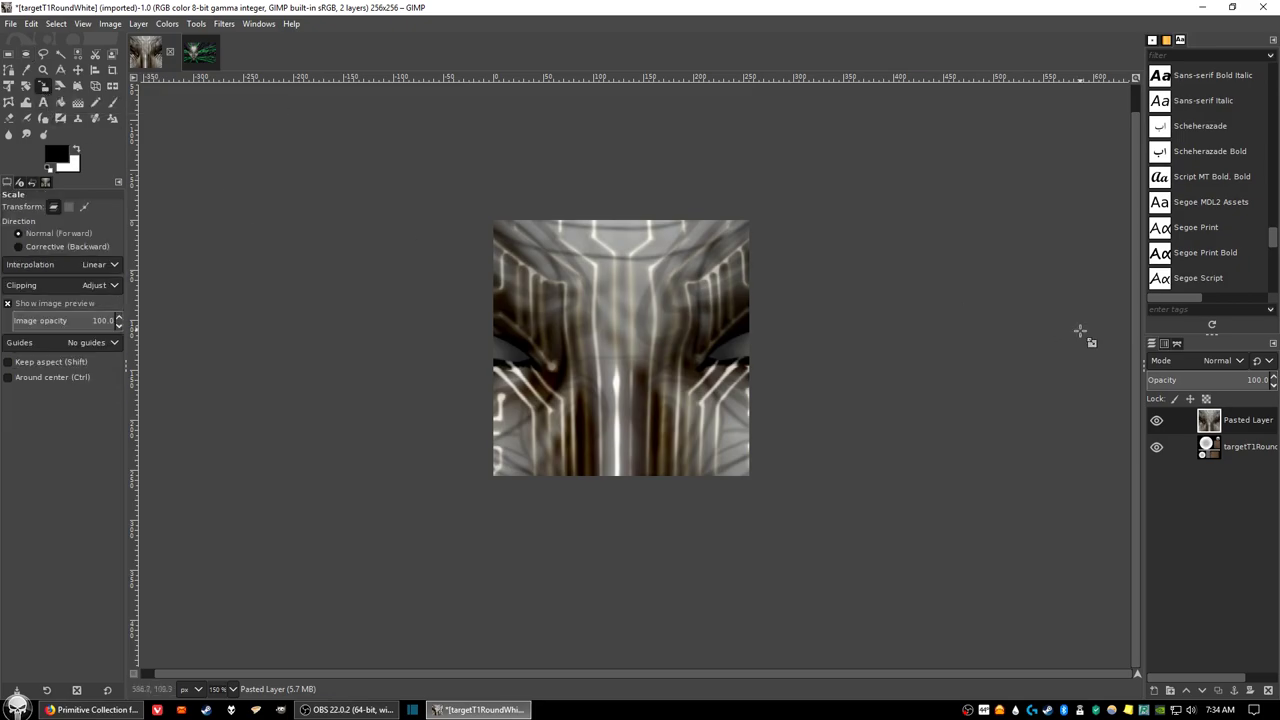
pyautogui.click(614, 354)
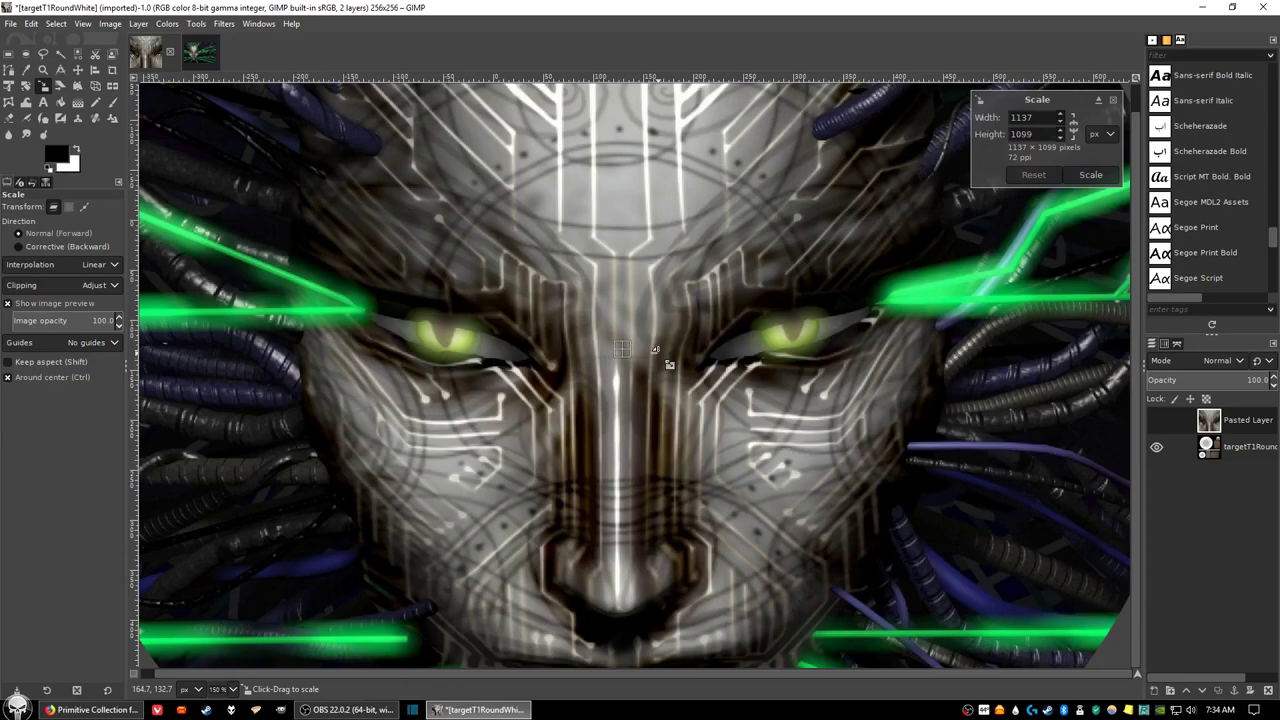
pyautogui.press('1')
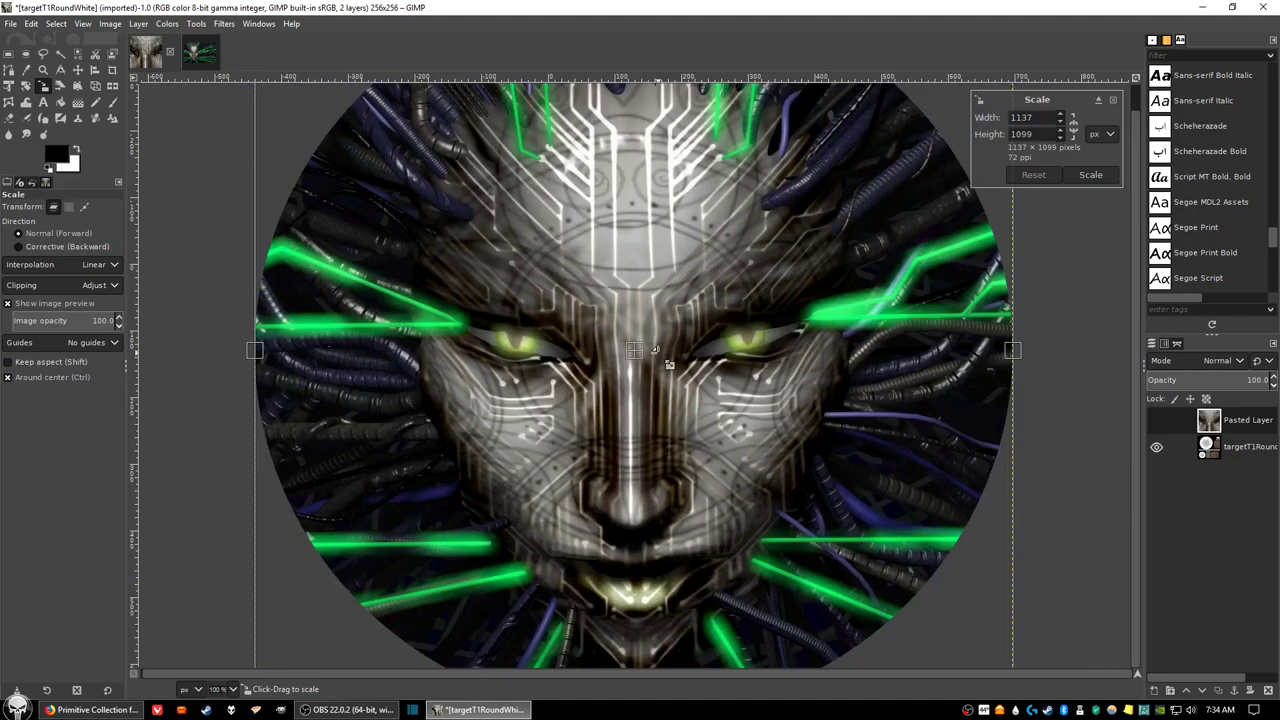
pyautogui.press('-')
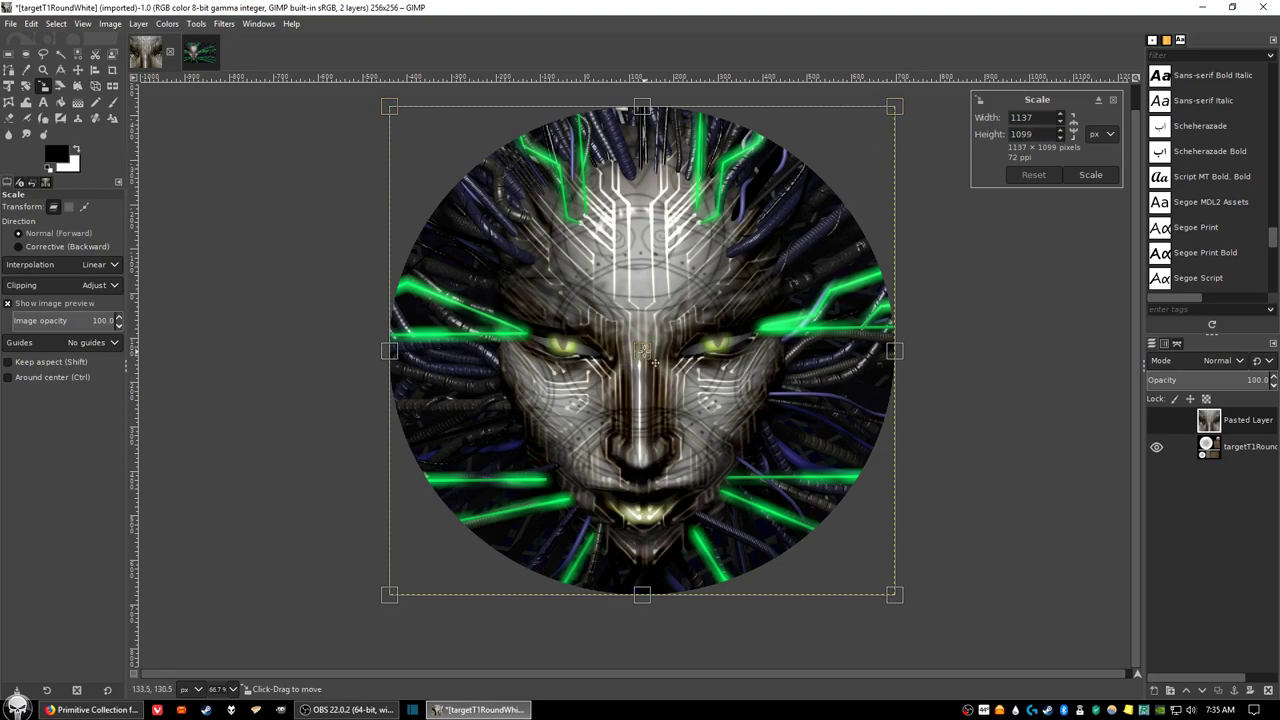
pyautogui.moveTo(655, 362)
pyautogui.mouseDown()
pyautogui.moveTo(689, 379)
pyautogui.moveTo(652, 350)
pyautogui.moveTo(703, 365)
pyautogui.moveTo(572, 343)
pyautogui.moveTo(581, 376)
pyautogui.moveTo(593, 356)
pyautogui.moveTo(631, 371)
pyautogui.moveTo(643, 347)
pyautogui.moveTo(654, 361)
pyautogui.mouseUp()
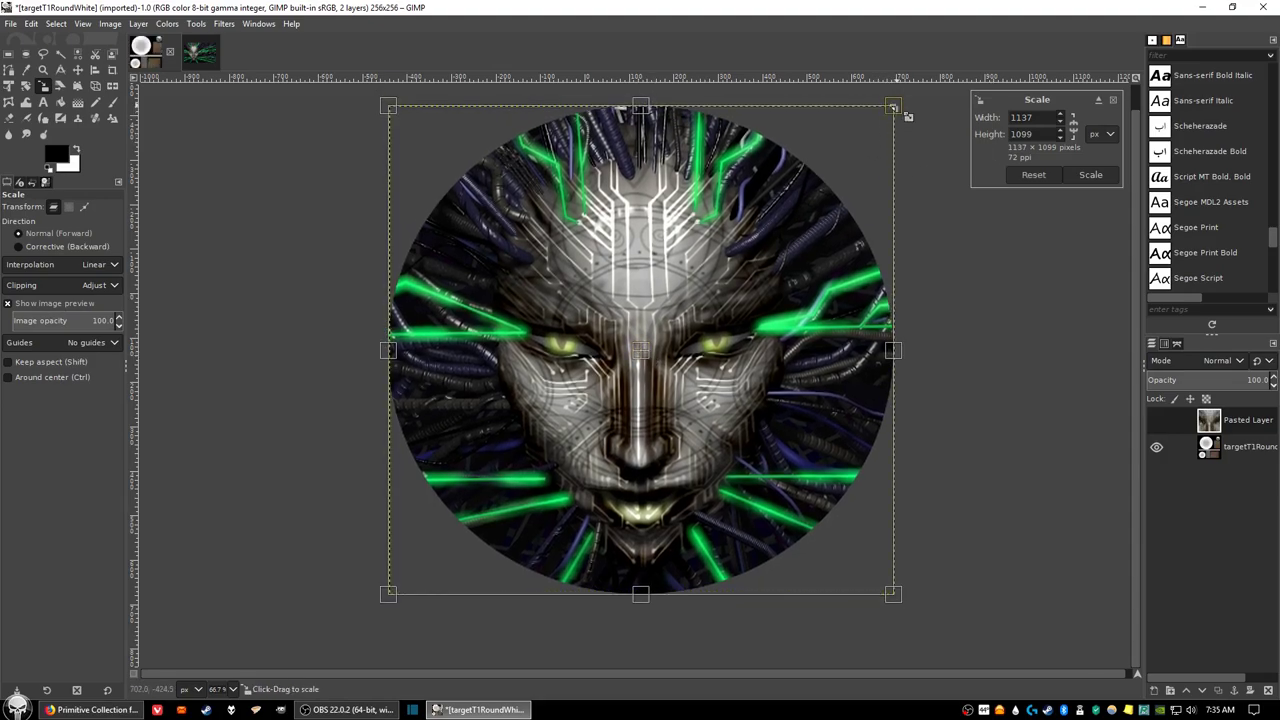
# Step: Scale the pasted face to 156×156 px and position it over the large white circle
pyautogui.moveTo(906, 115); pyautogui.dragTo(493, 512)
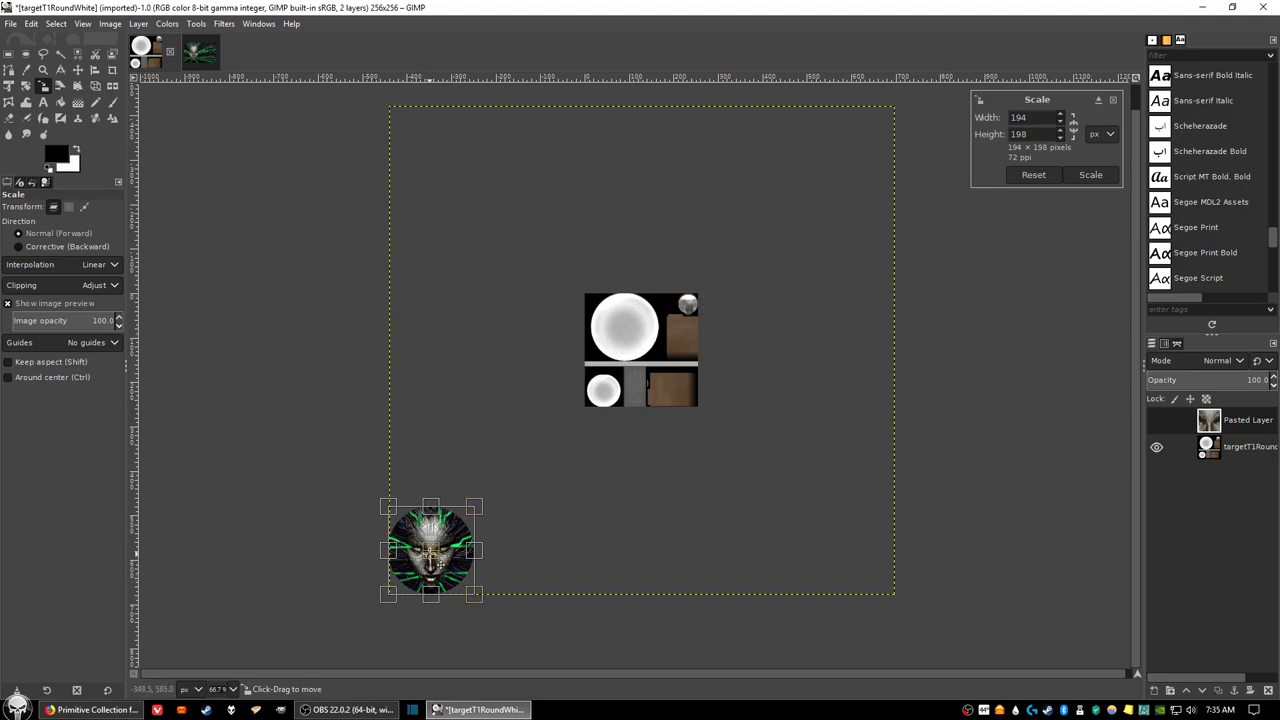
pyautogui.moveTo(430, 550); pyautogui.dragTo(637, 326)
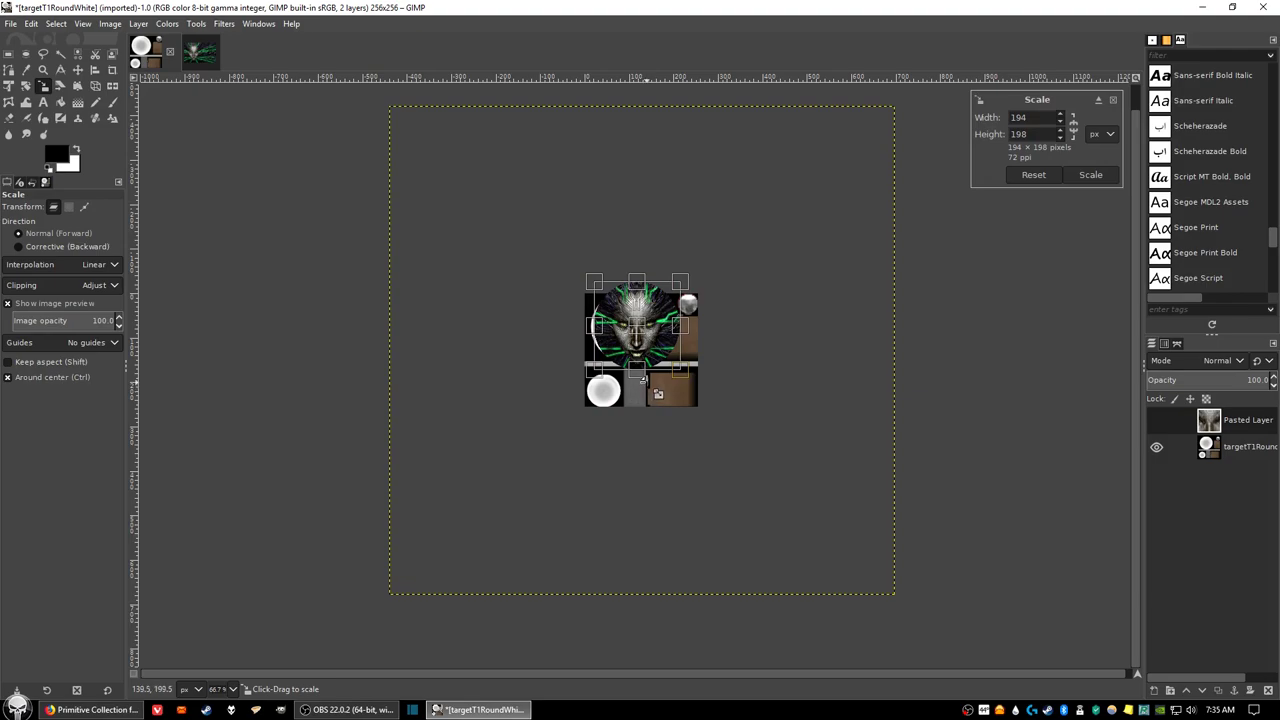
pyautogui.scroll(3, 642, 379)
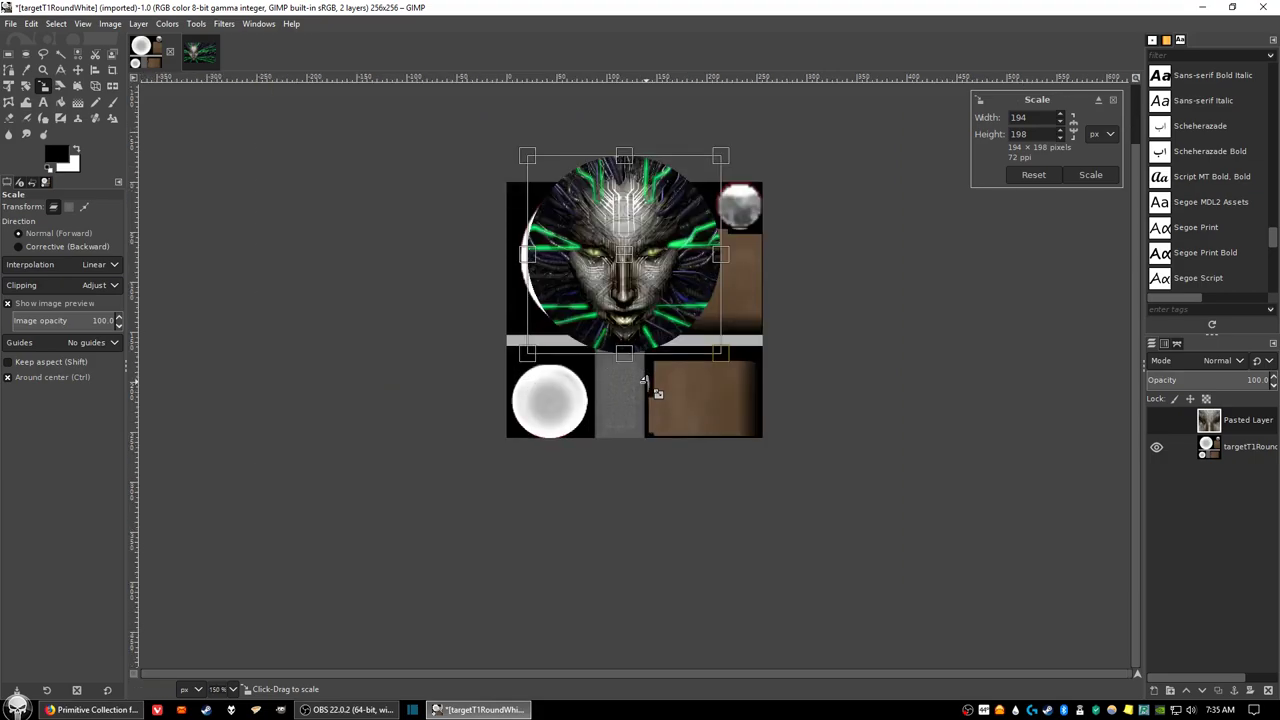
pyautogui.scroll(2, 838, 522)
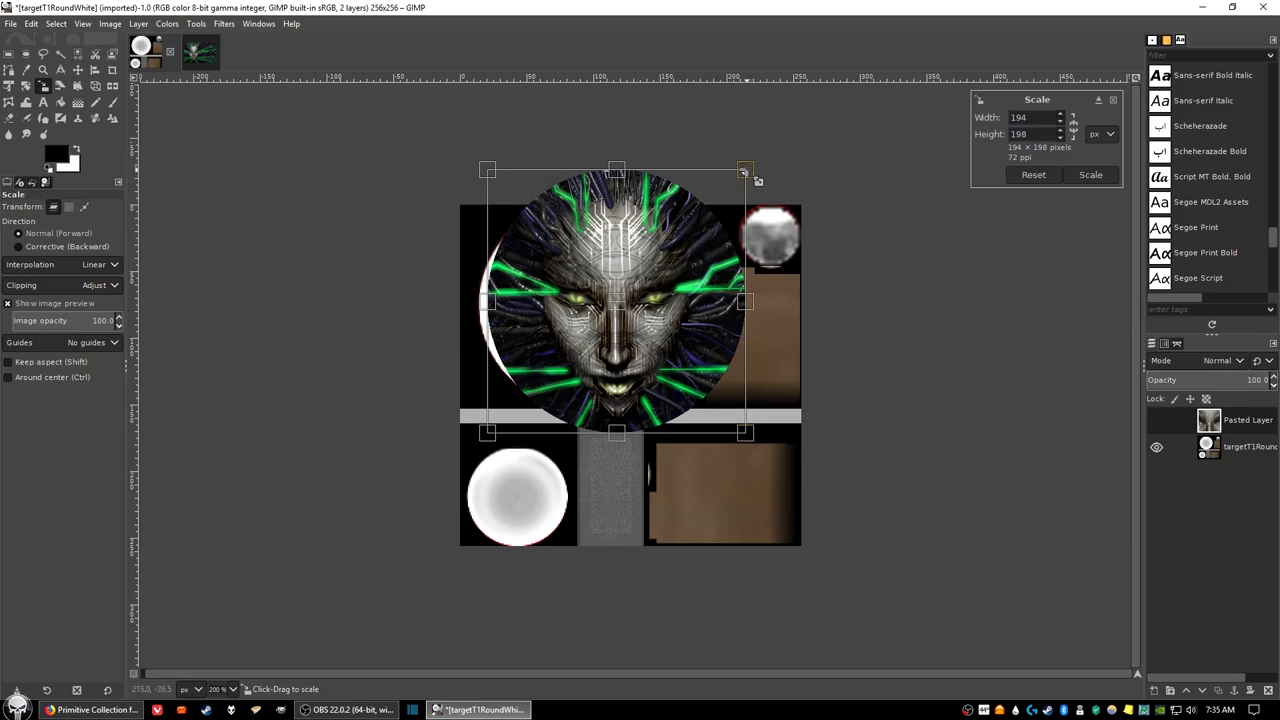
pyautogui.moveTo(744, 172); pyautogui.dragTo(706, 217)
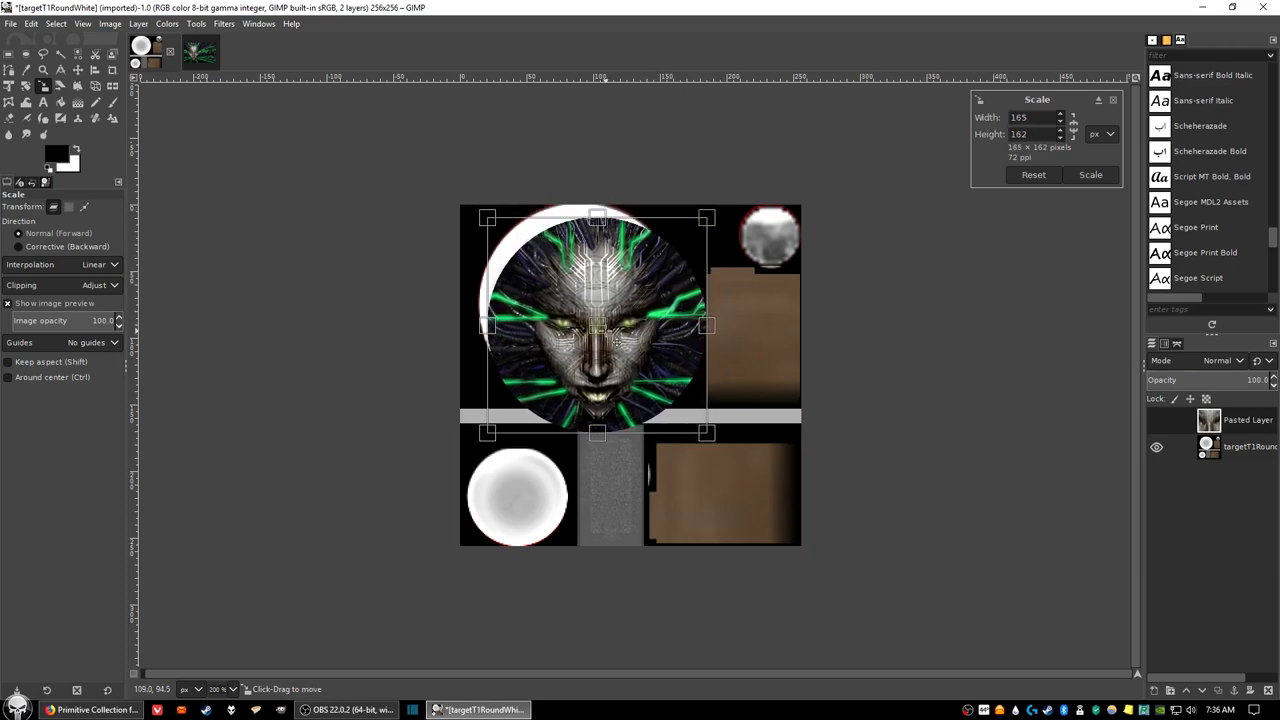
pyautogui.moveTo(598, 325); pyautogui.dragTo(587, 303)
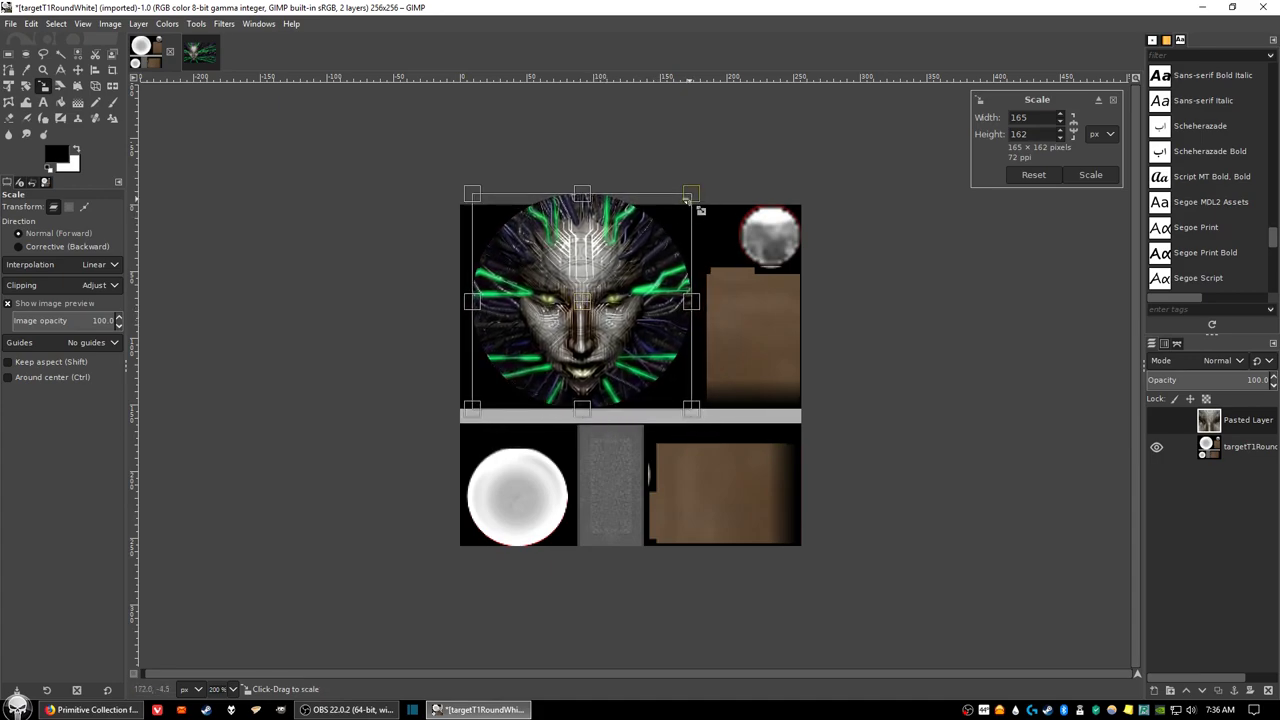
pyautogui.moveTo(691, 193); pyautogui.dragTo(681, 202)
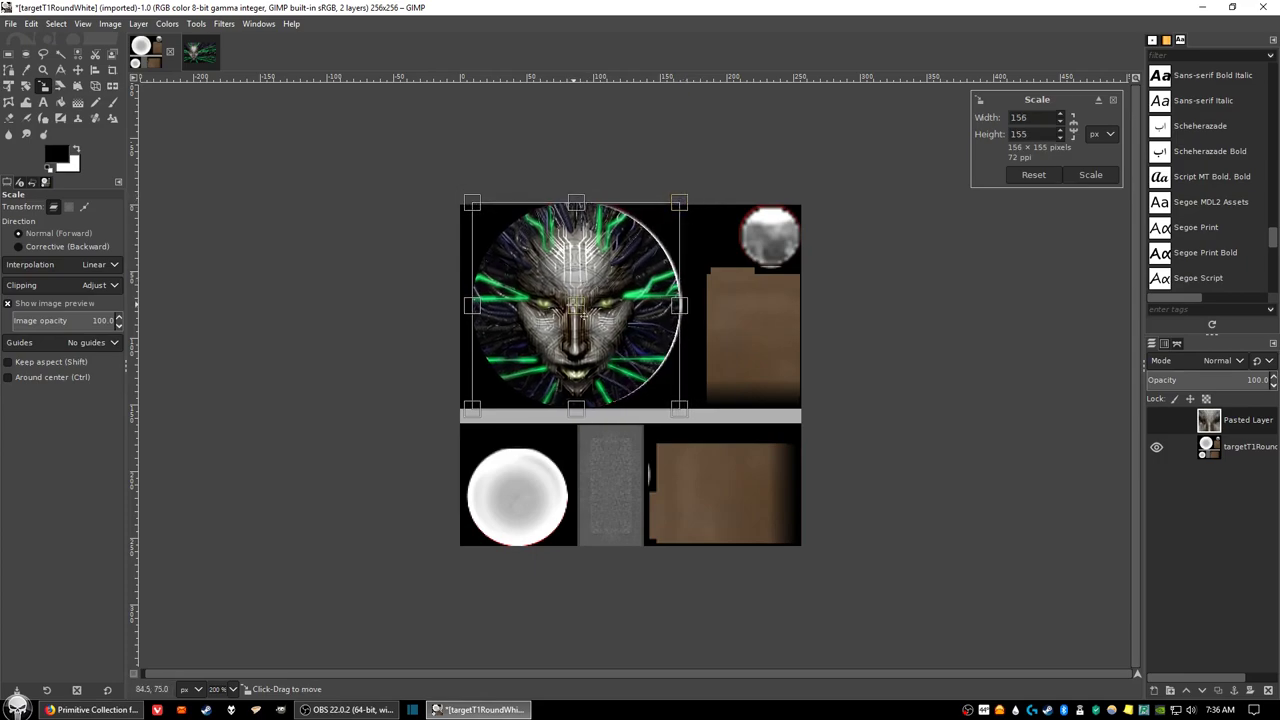
pyautogui.moveTo(586, 311); pyautogui.dragTo(591, 318)
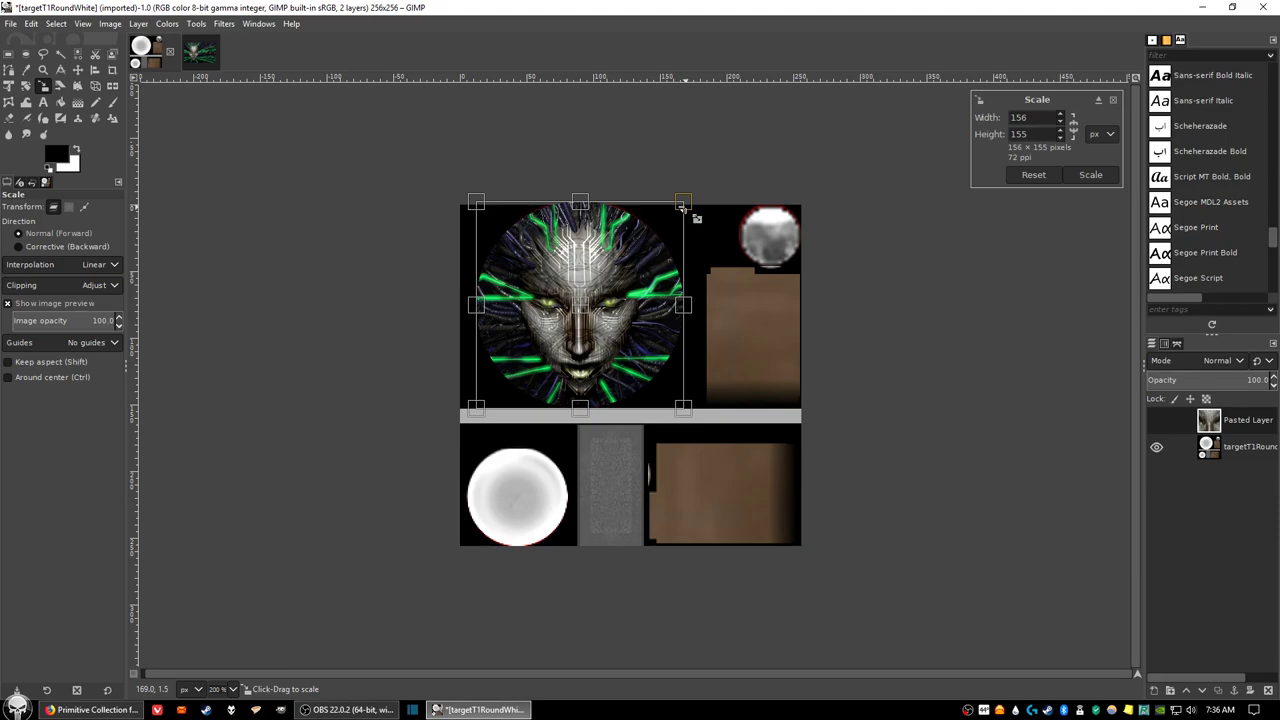
pyautogui.moveTo(682, 206); pyautogui.dragTo(683, 203)
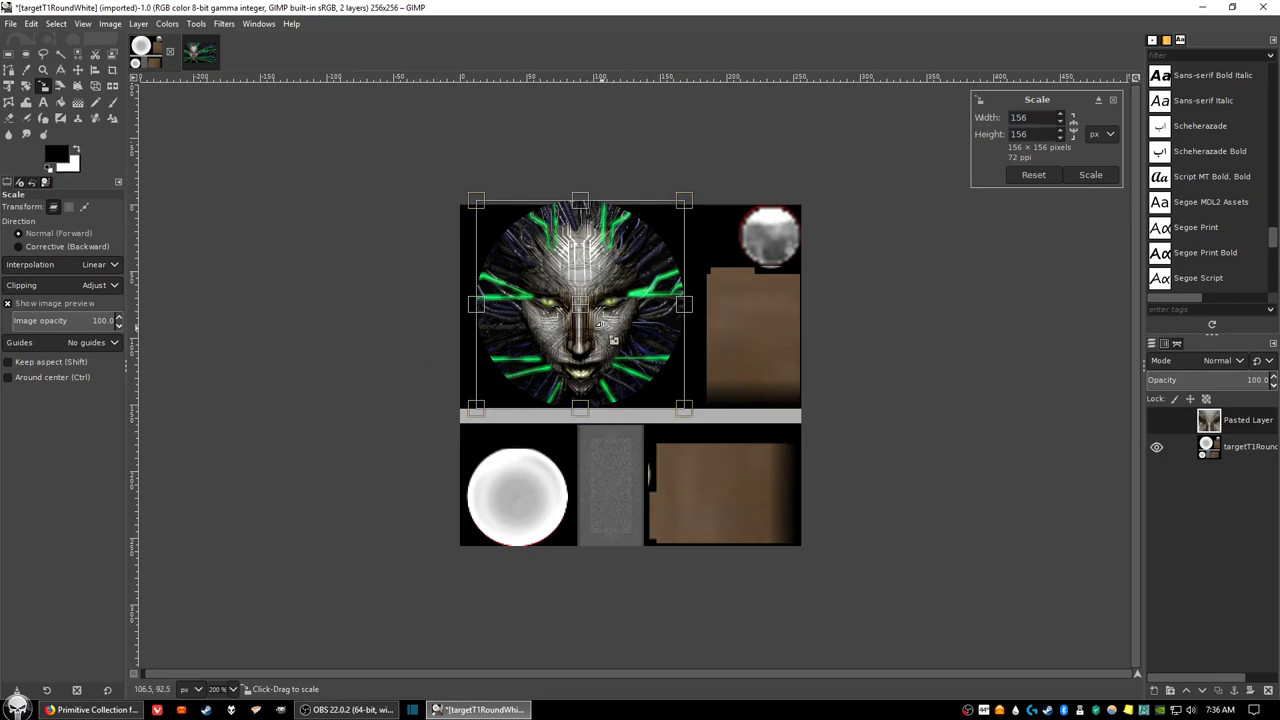
pyautogui.press('Return')
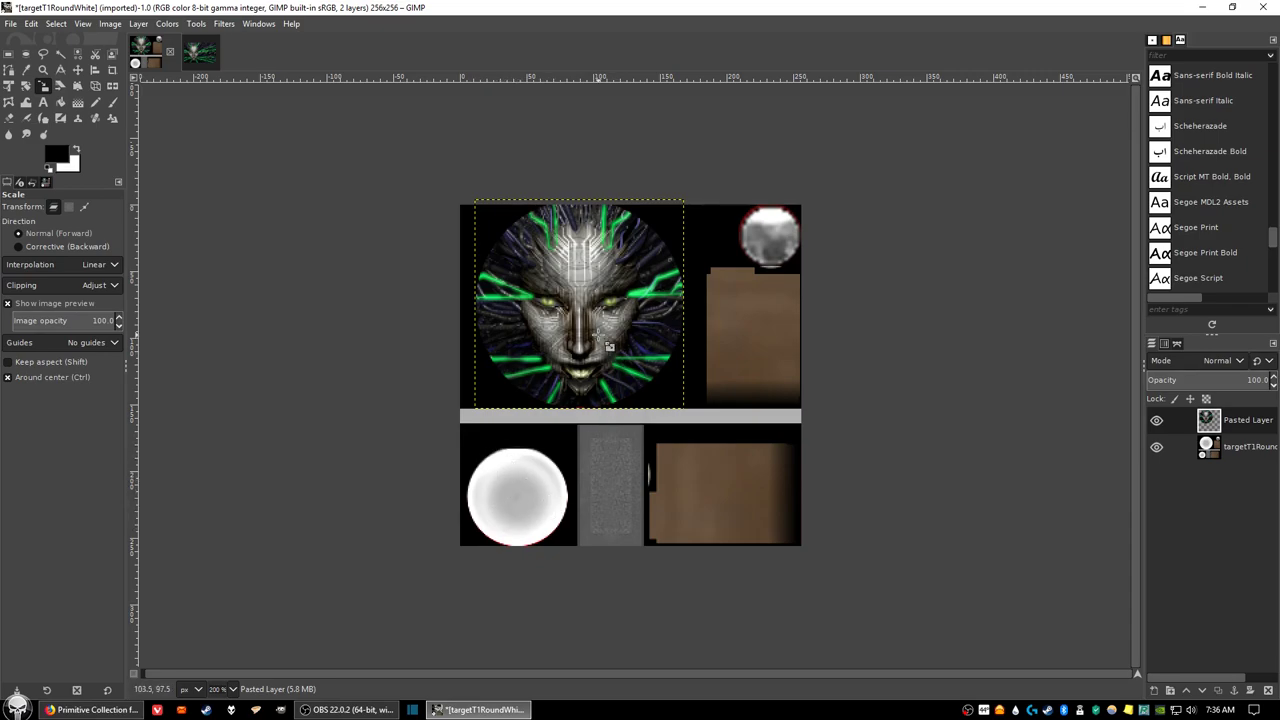
# Step: Copy the face layer and paste it again as a new layer
pyautogui.hotkey('ctrl', 'c')
pyautogui.click(31, 23)
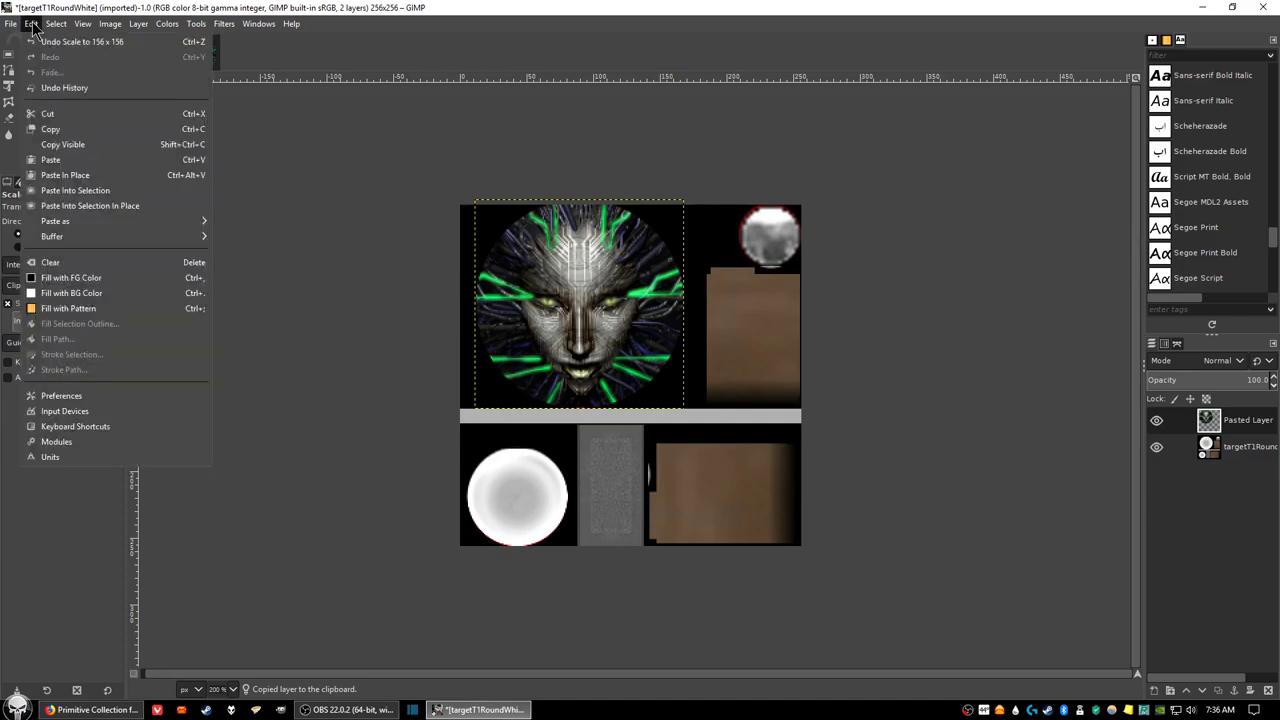
pyautogui.moveTo(65, 221)
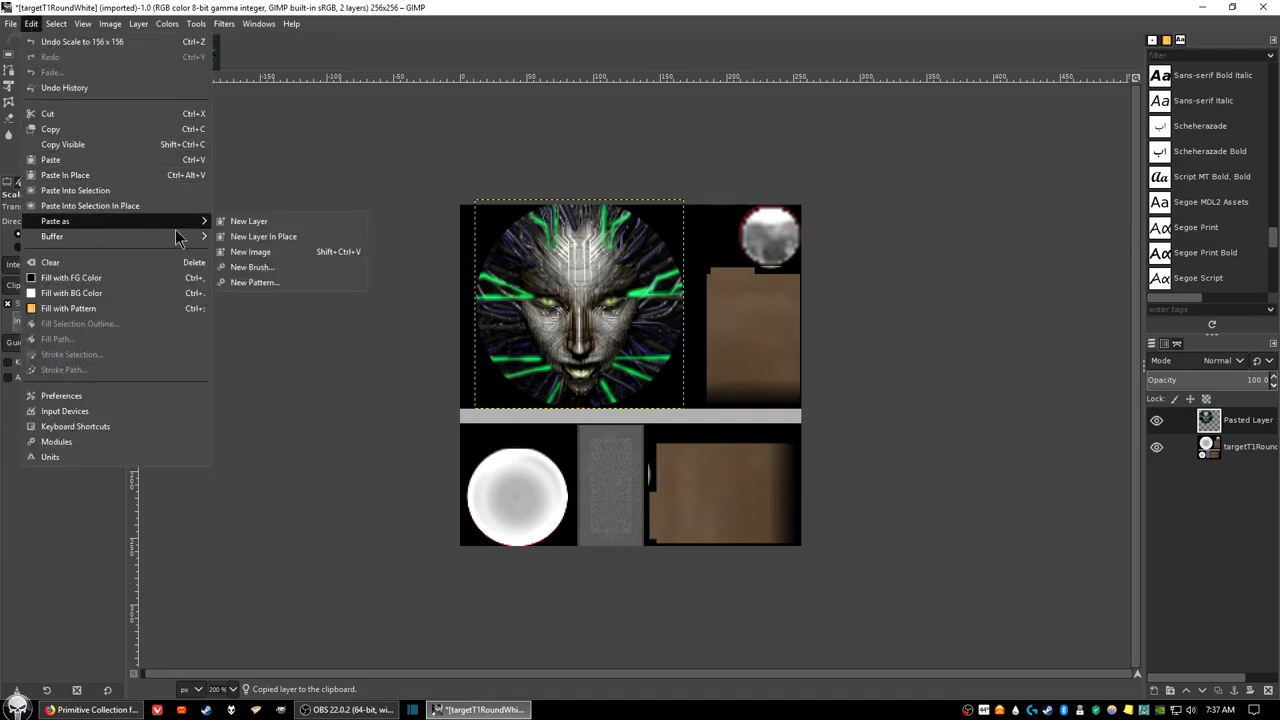
pyautogui.click(236, 224)
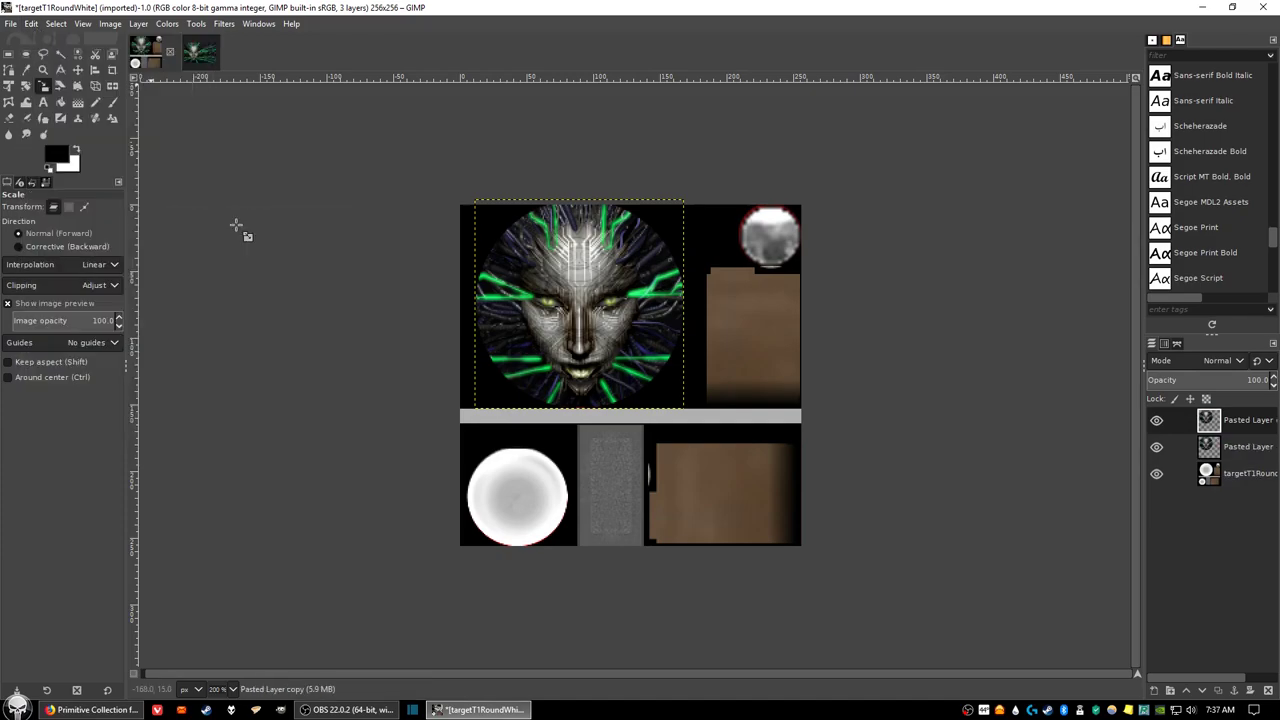
# Step: Scale the face copy to 77×79 px and place it over the small white circle
pyautogui.click(592, 300)
pyautogui.moveTo(592, 300); pyautogui.dragTo(603, 300)
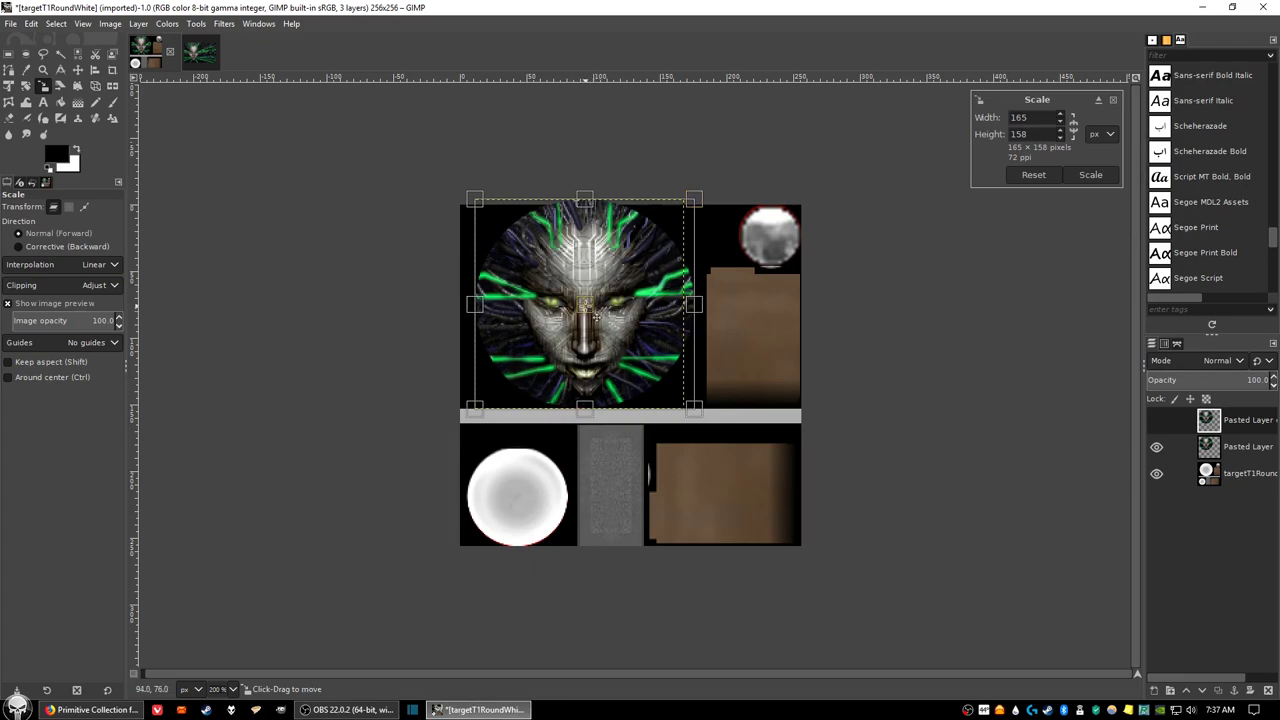
pyautogui.moveTo(596, 316); pyautogui.dragTo(585, 452)
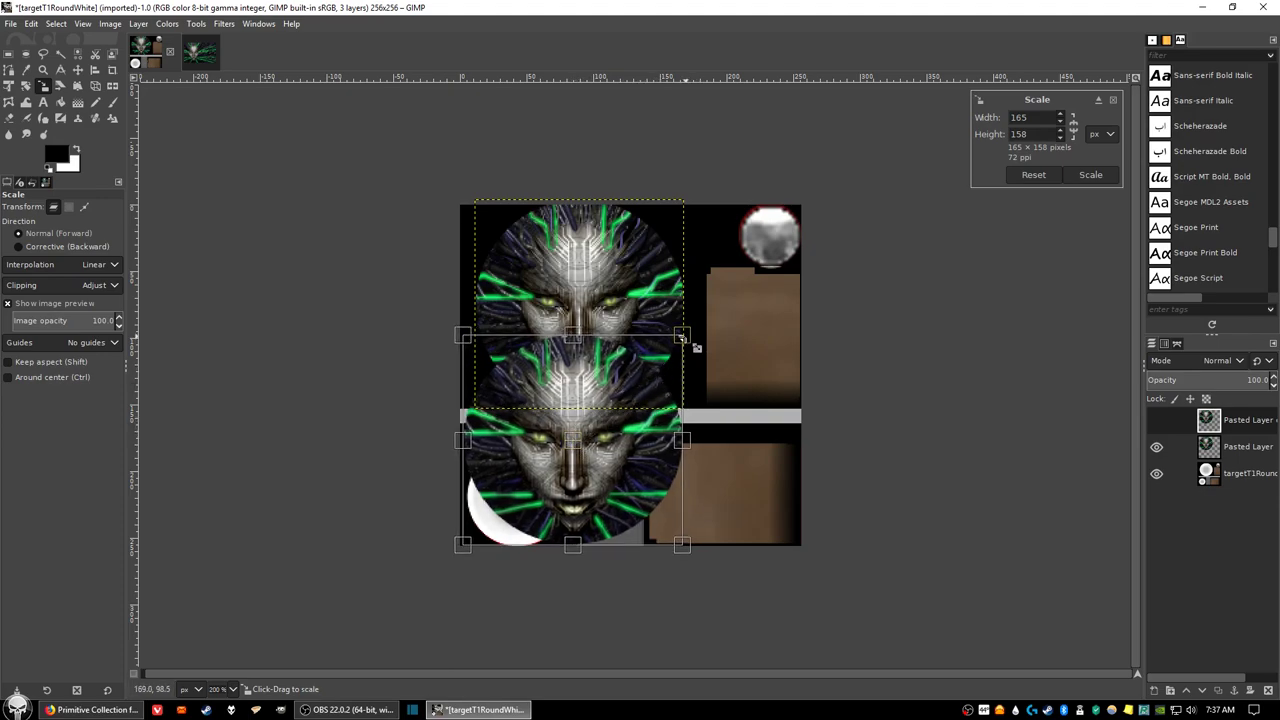
pyautogui.moveTo(690, 352); pyautogui.dragTo(578, 455)
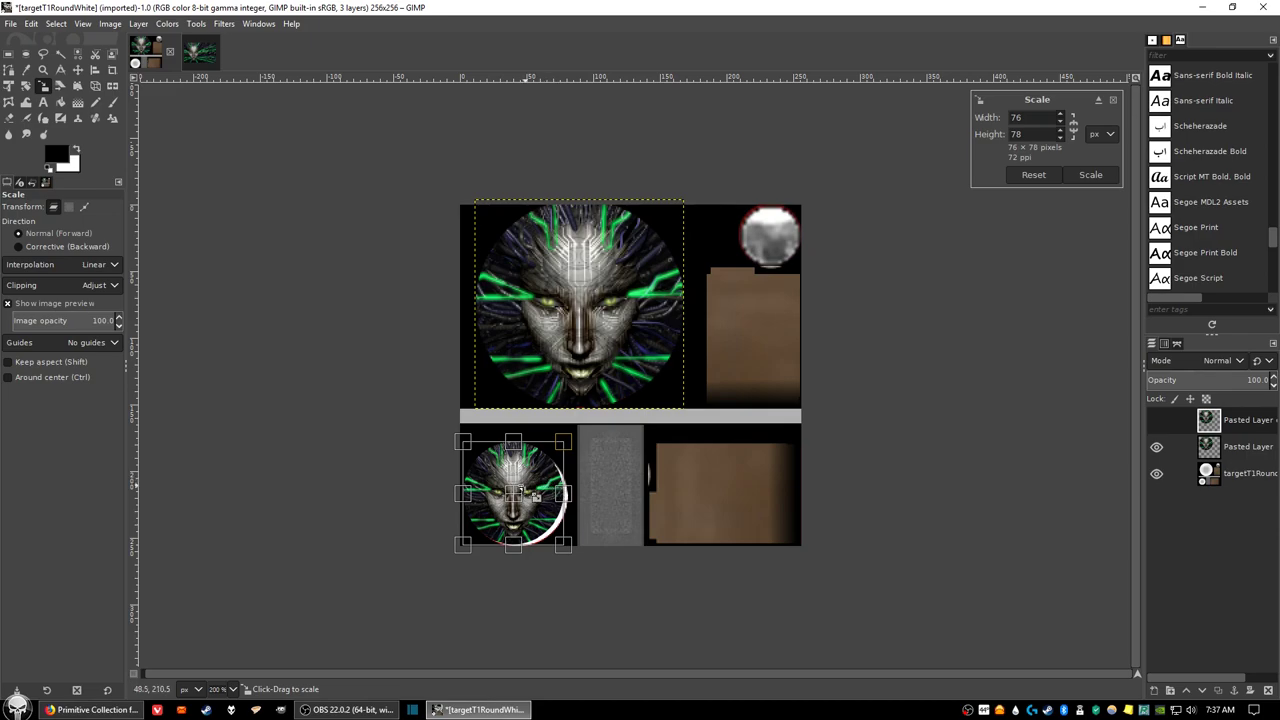
pyautogui.moveTo(526, 507); pyautogui.dragTo(530, 510)
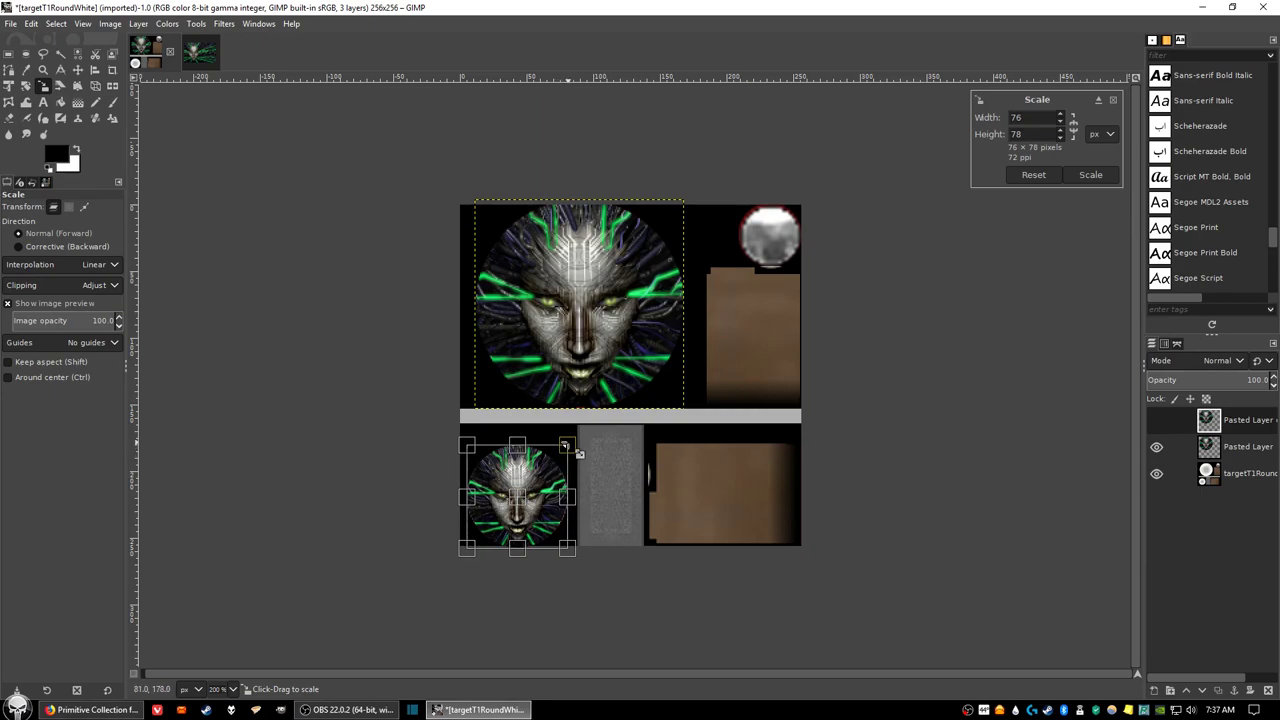
pyautogui.moveTo(578, 453); pyautogui.dragTo(580, 452)
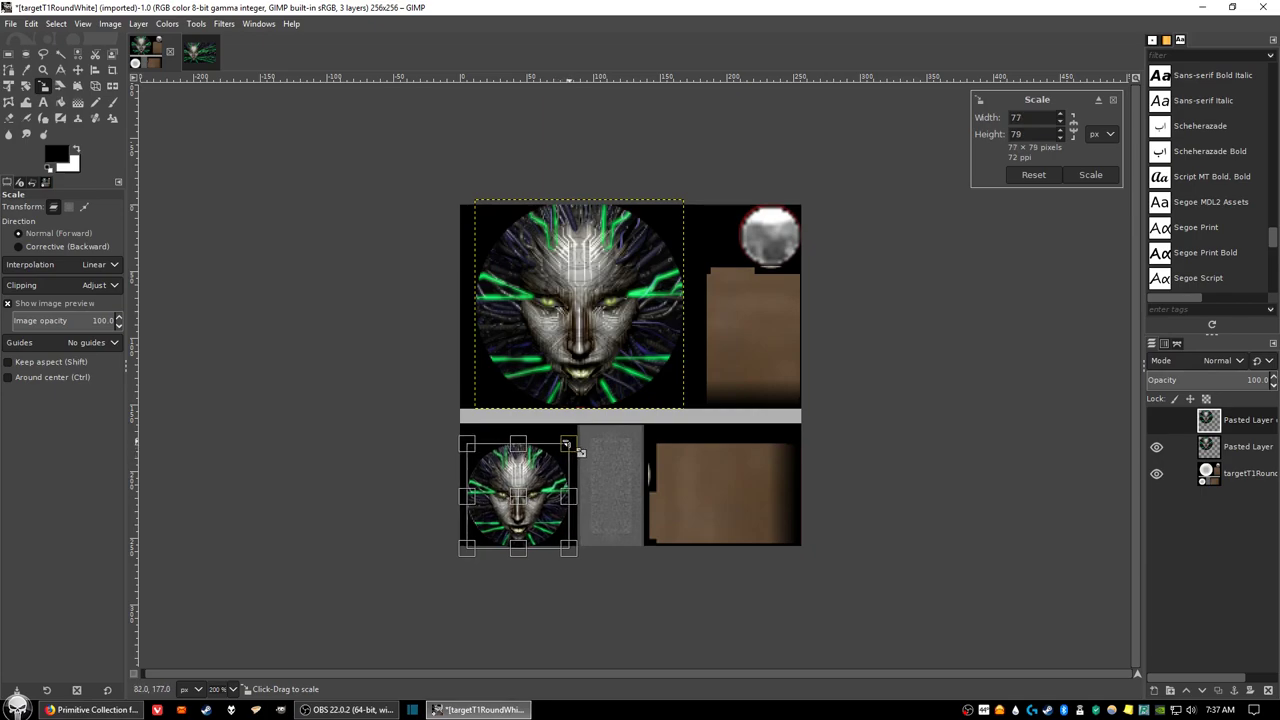
pyautogui.moveTo(534, 513); pyautogui.dragTo(533, 515)
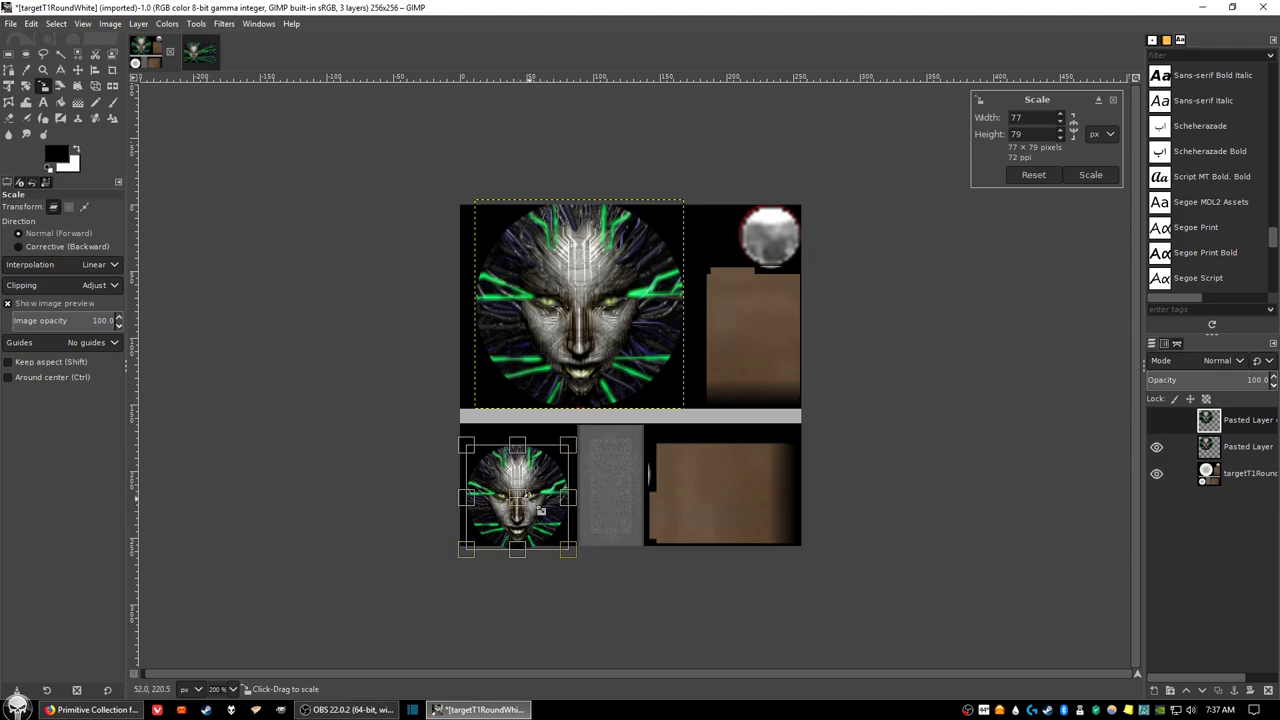
pyautogui.press('Return')
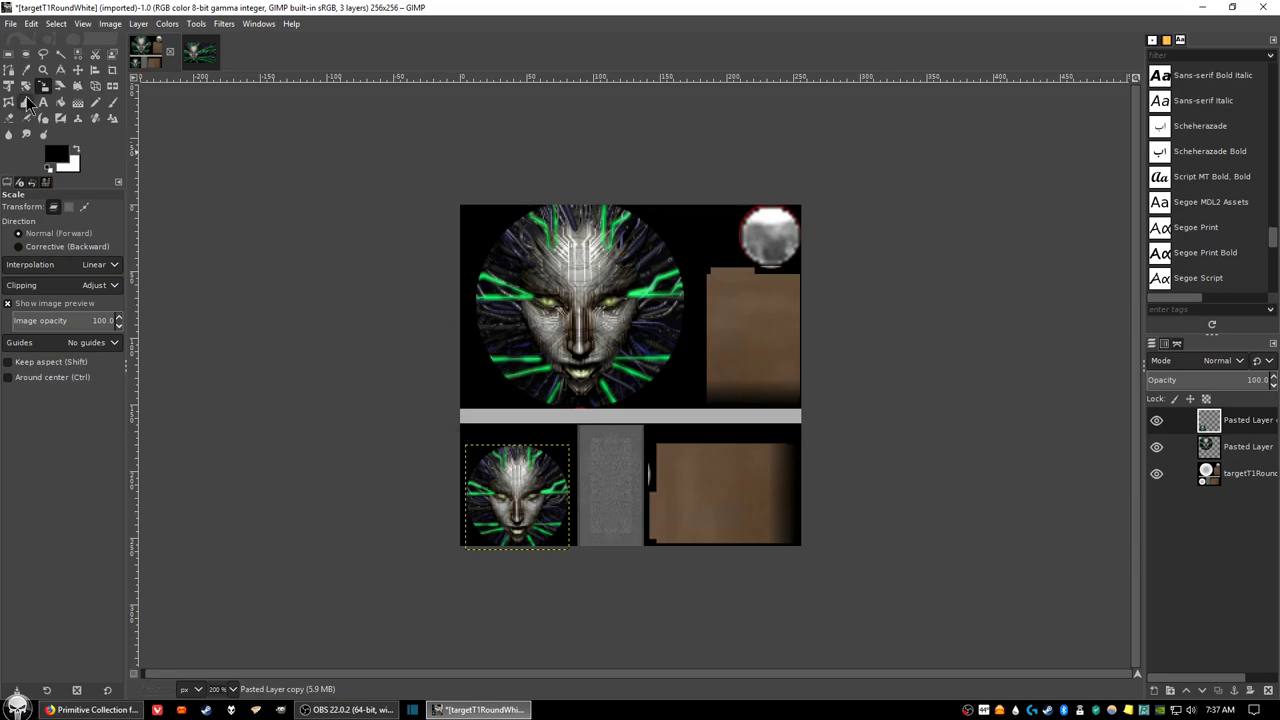
# Step: Export the texture as RoundWhite (SS2).png in the Textures folder with default PNG options
pyautogui.click(10, 24)
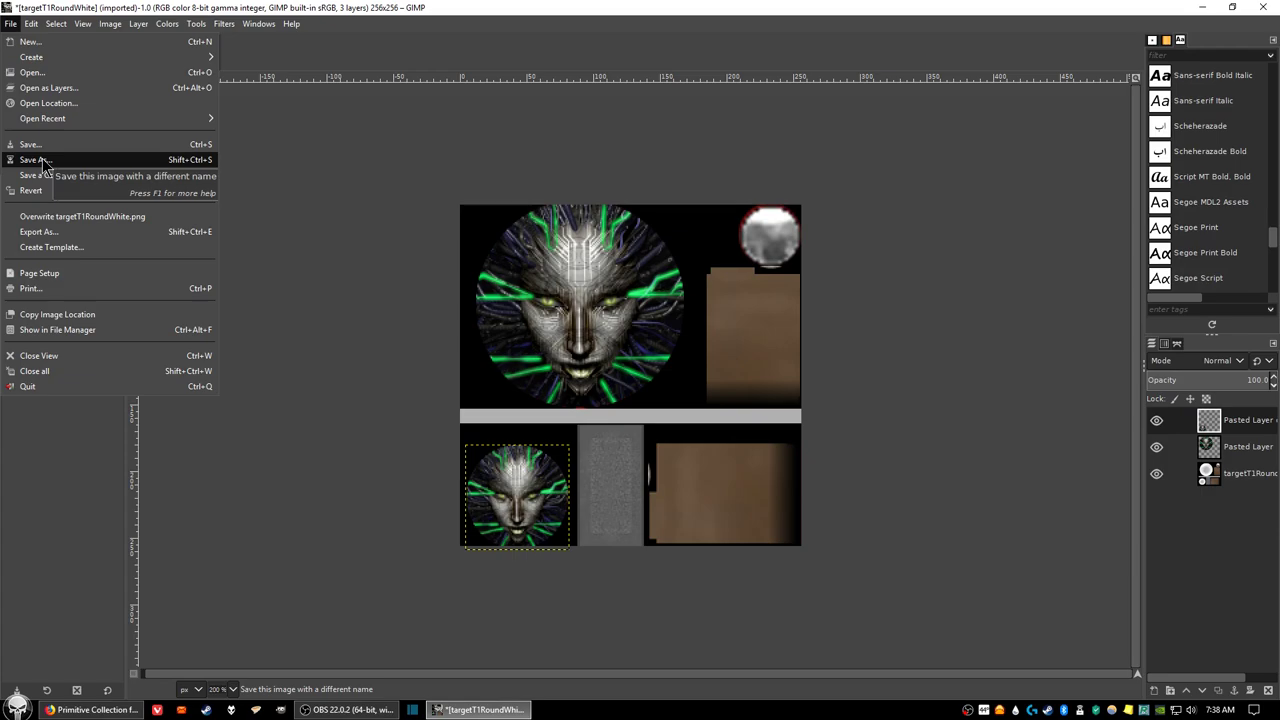
pyautogui.click(49, 239)
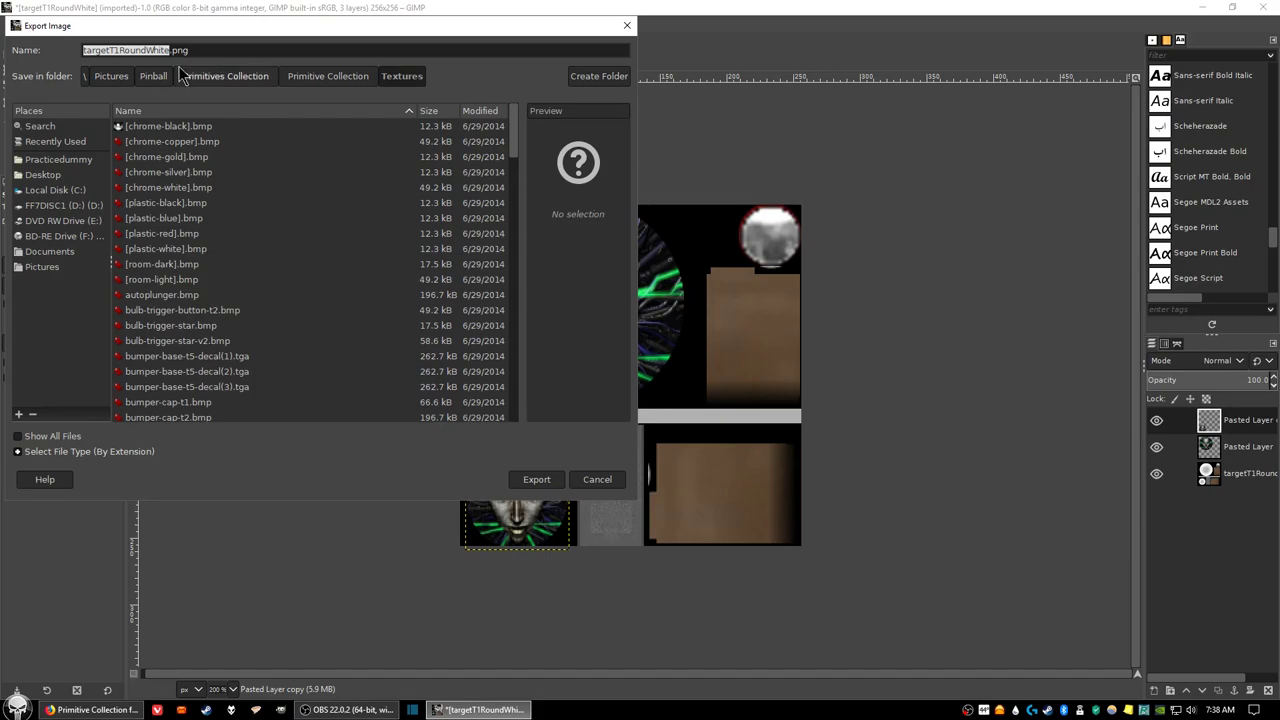
pyautogui.press('Right')
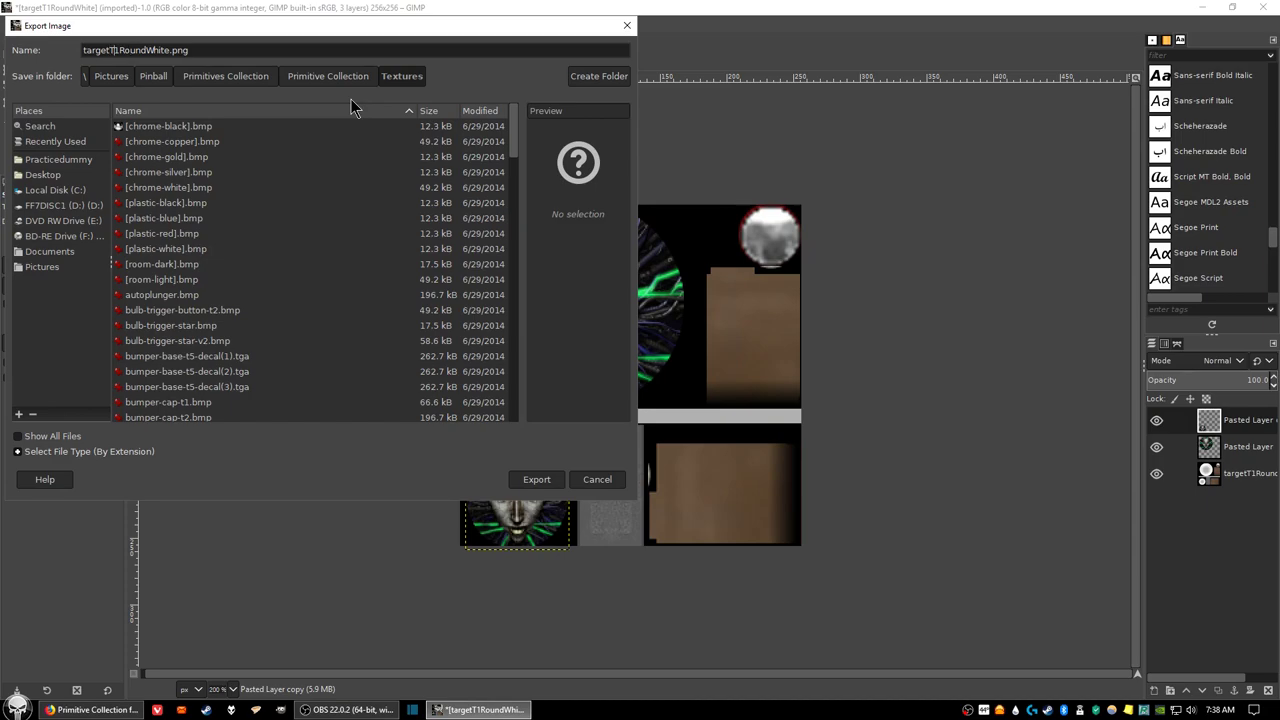
pyautogui.press('BackSpace')
pyautogui.press('BackSpace')
pyautogui.press('BackSpace')
pyautogui.press('BackSpace')
pyautogui.press('BackSpace')
pyautogui.press('BackSpace')
pyautogui.press('BackSpace')
pyautogui.press('BackSpace')
pyautogui.write('(SS@)')
pyautogui.press('BackSpace')
pyautogui.press('BackSpace')
pyautogui.write('2)')
pyautogui.click(536, 479)
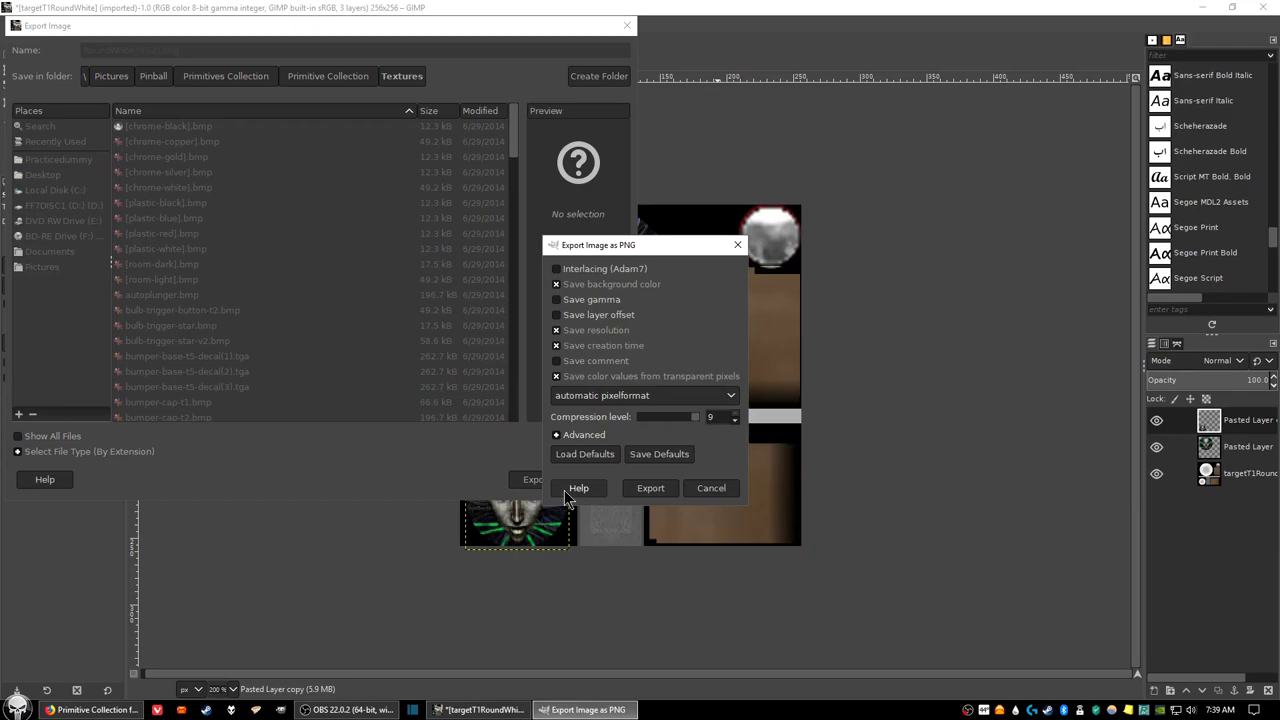
pyautogui.click(651, 488)
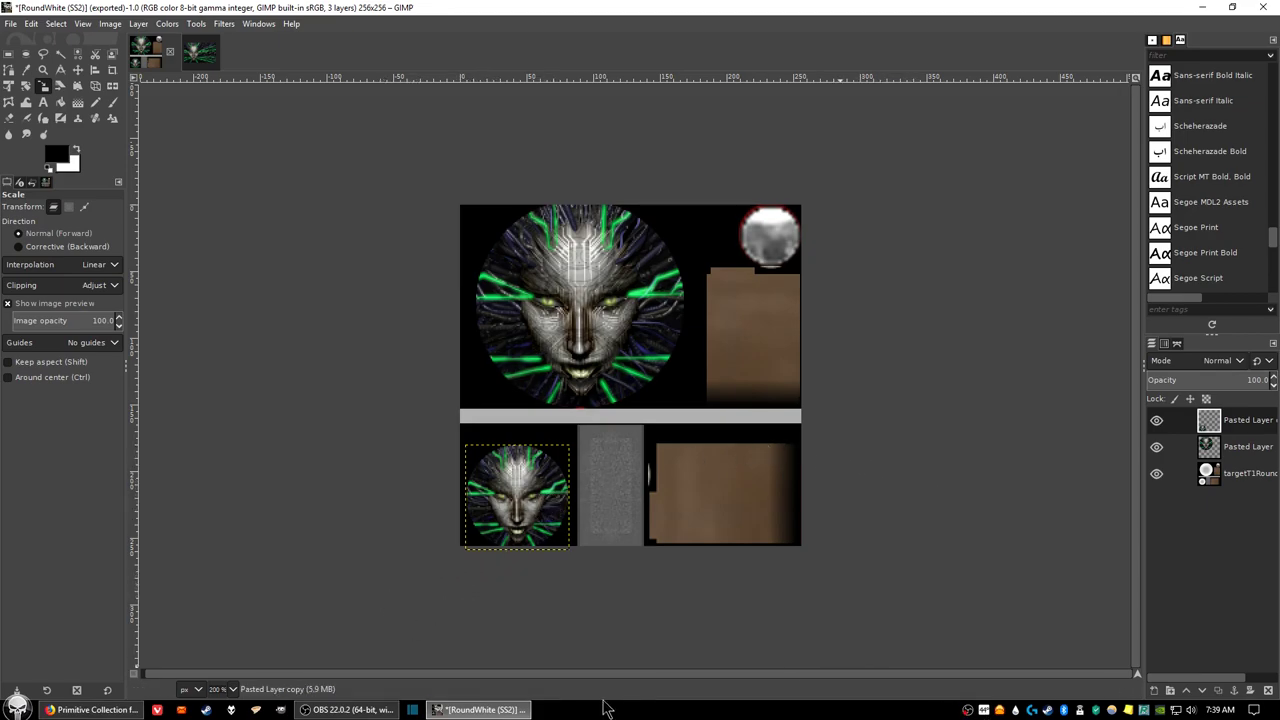
# Step: Launch Visual Pinball X from the Steam tray and create a new blank table, Table1
pyautogui.rightClick(1079, 711)
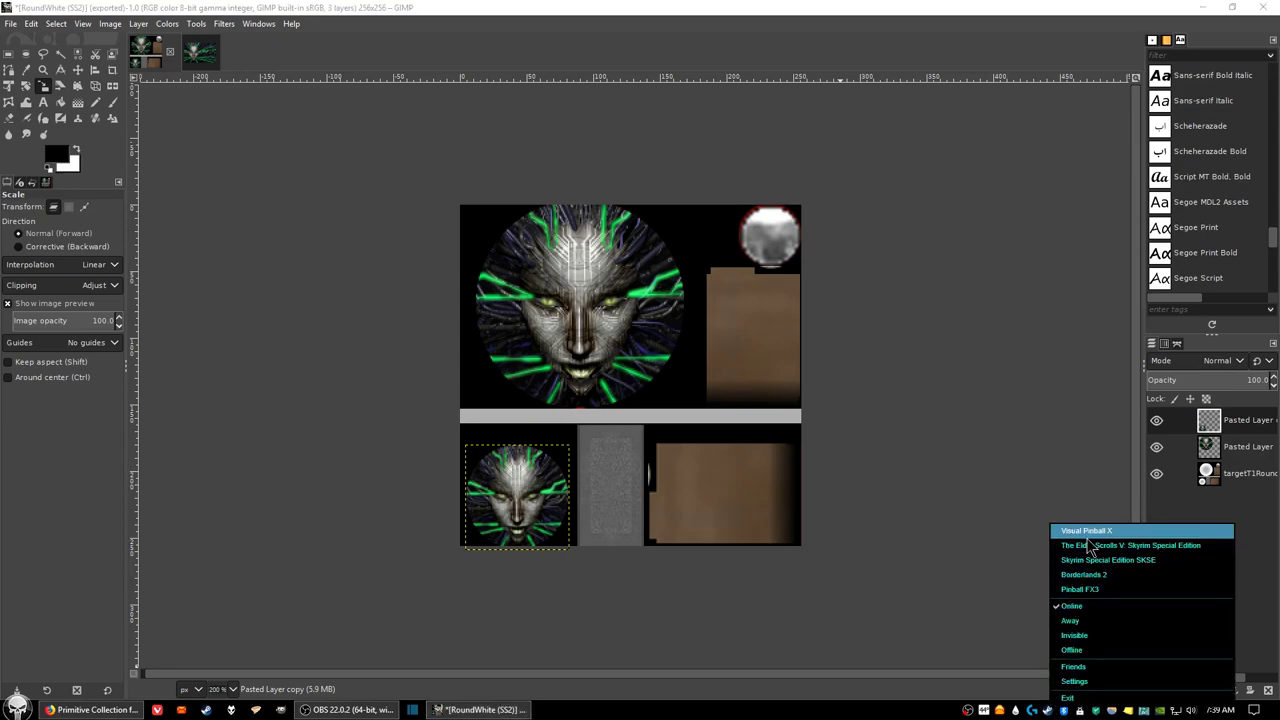
pyautogui.click(1087, 531)
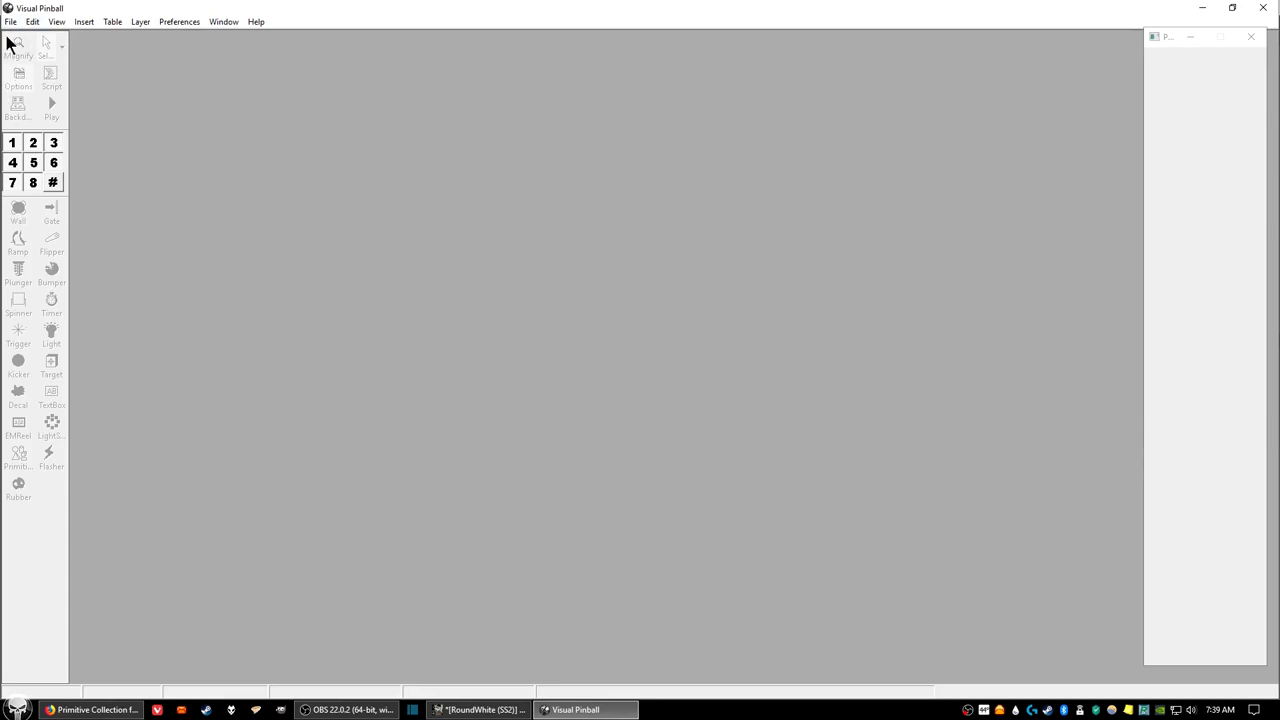
pyautogui.click(10, 21)
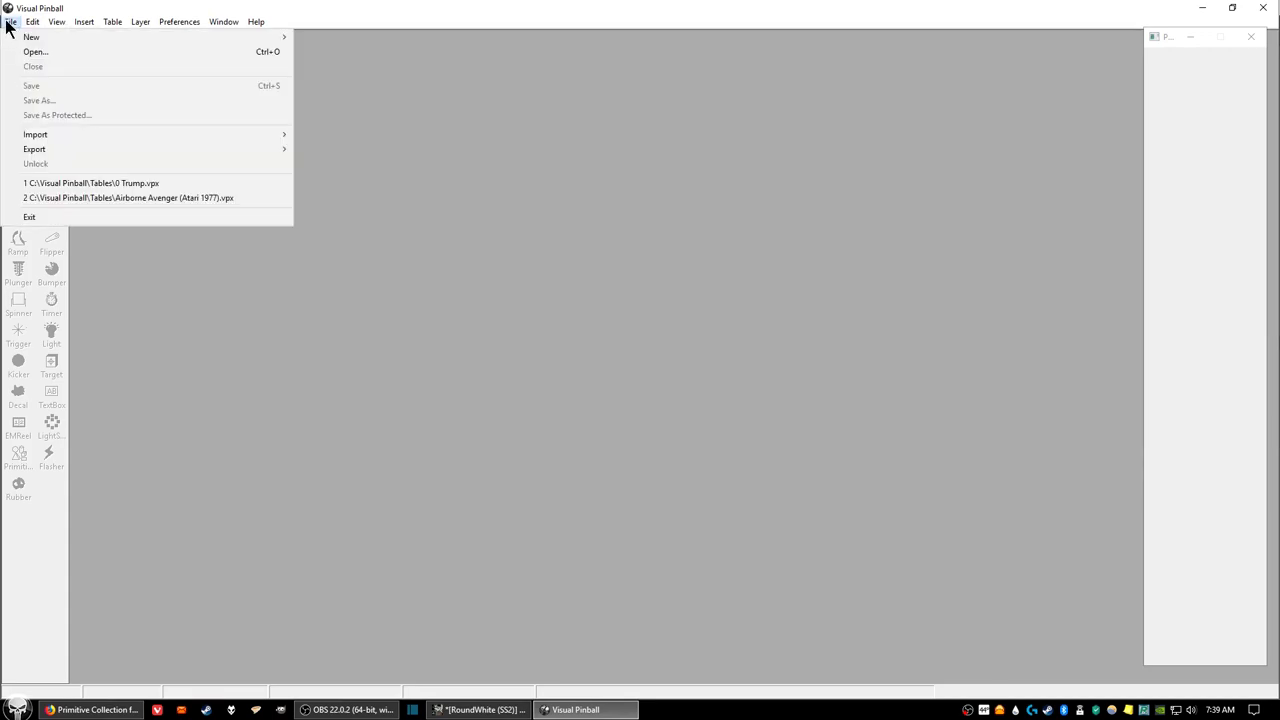
pyautogui.moveTo(42, 38)
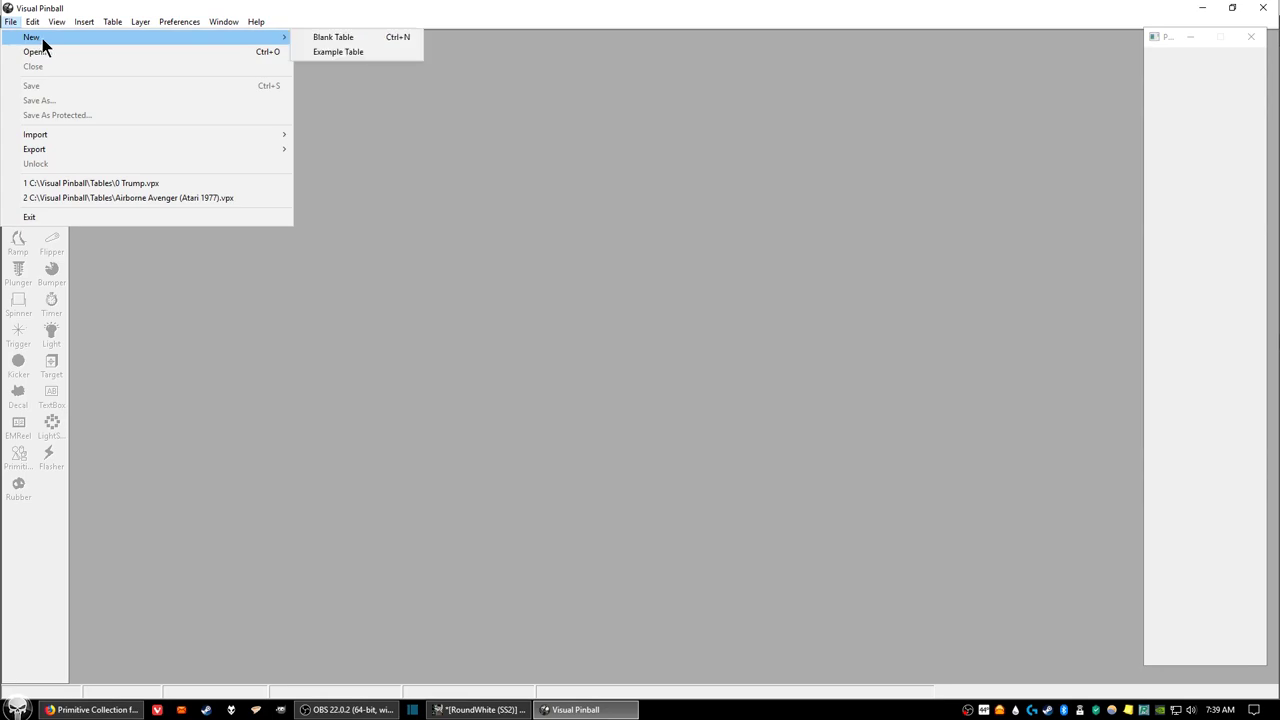
pyautogui.click(330, 38)
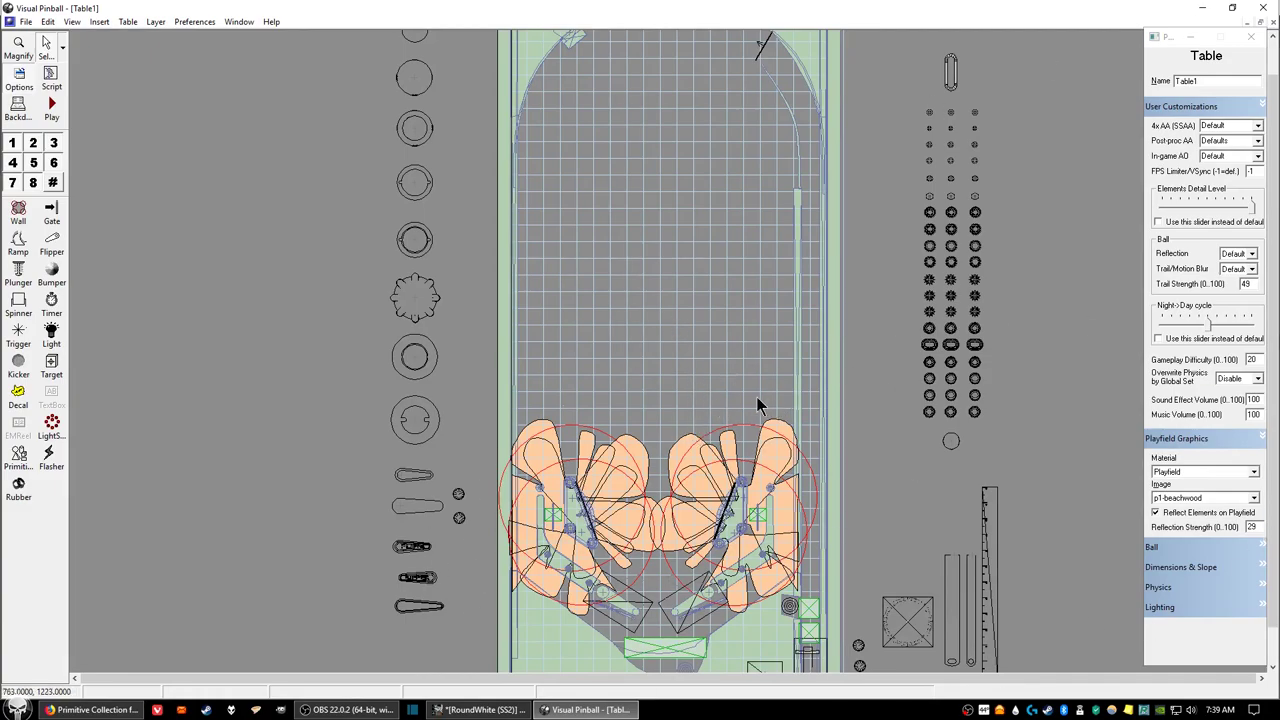
pyautogui.click(636, 278)
pyautogui.click(128, 21)
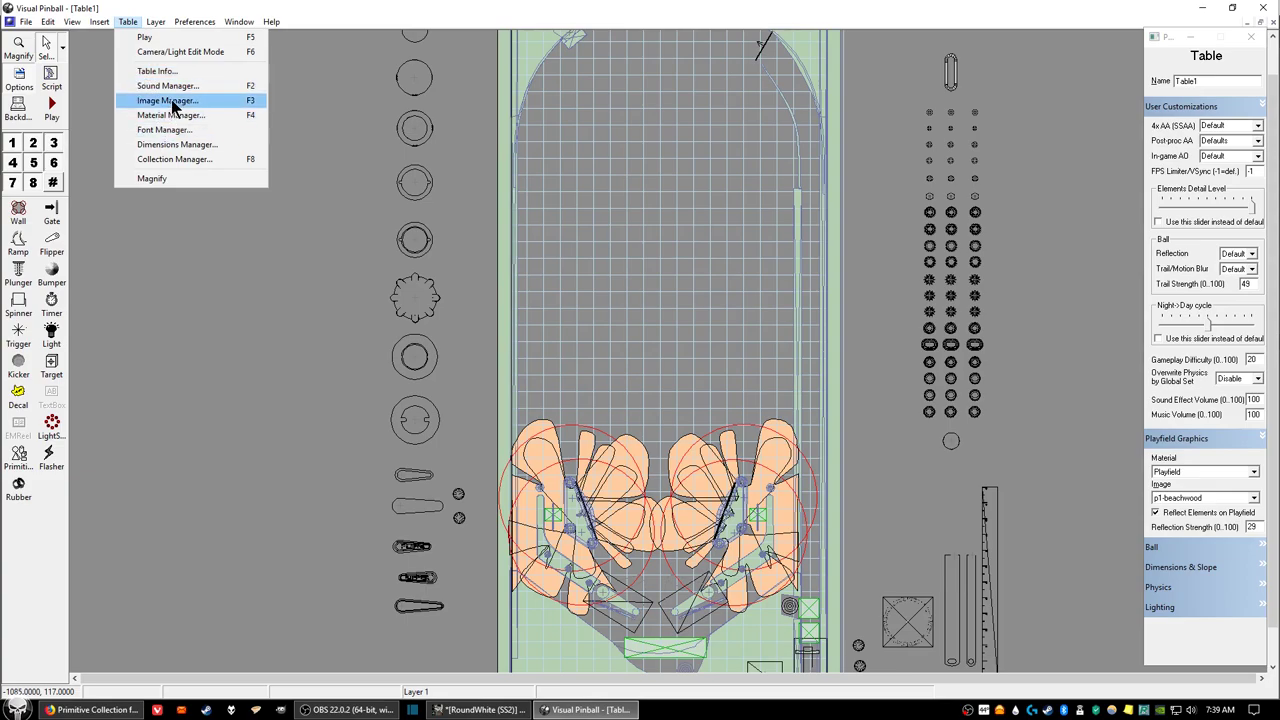
# Step: In the Image Manager, start an import and browse to Primitives Collection > Primitive Collection > Textures
pyautogui.click(171, 100)
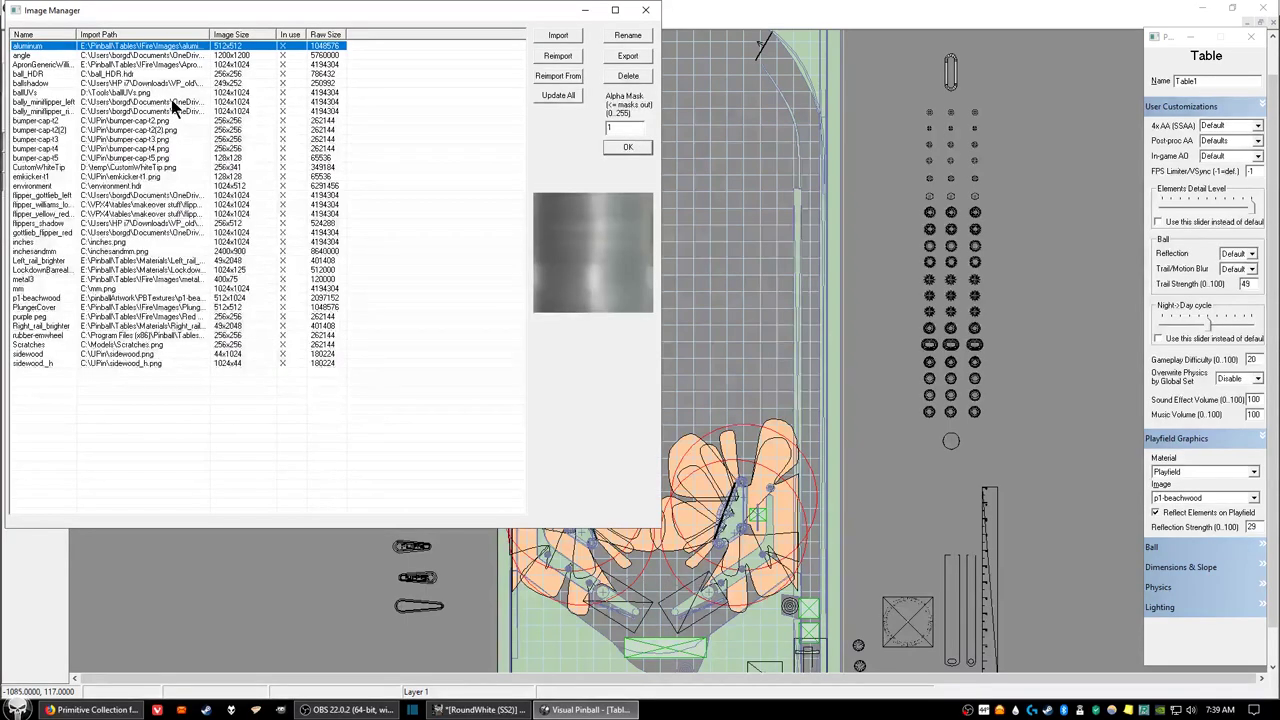
pyautogui.click(559, 38)
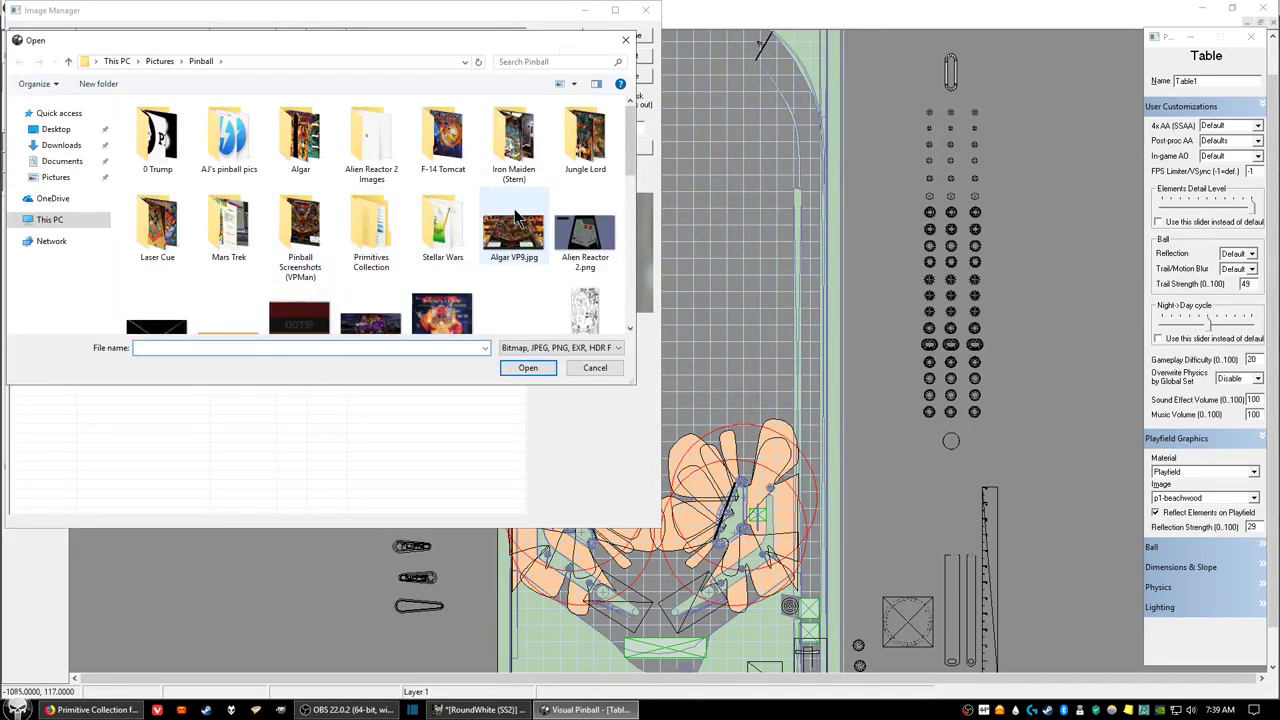
pyautogui.scroll(-3, 518, 215)
pyautogui.scroll(2, 521, 199)
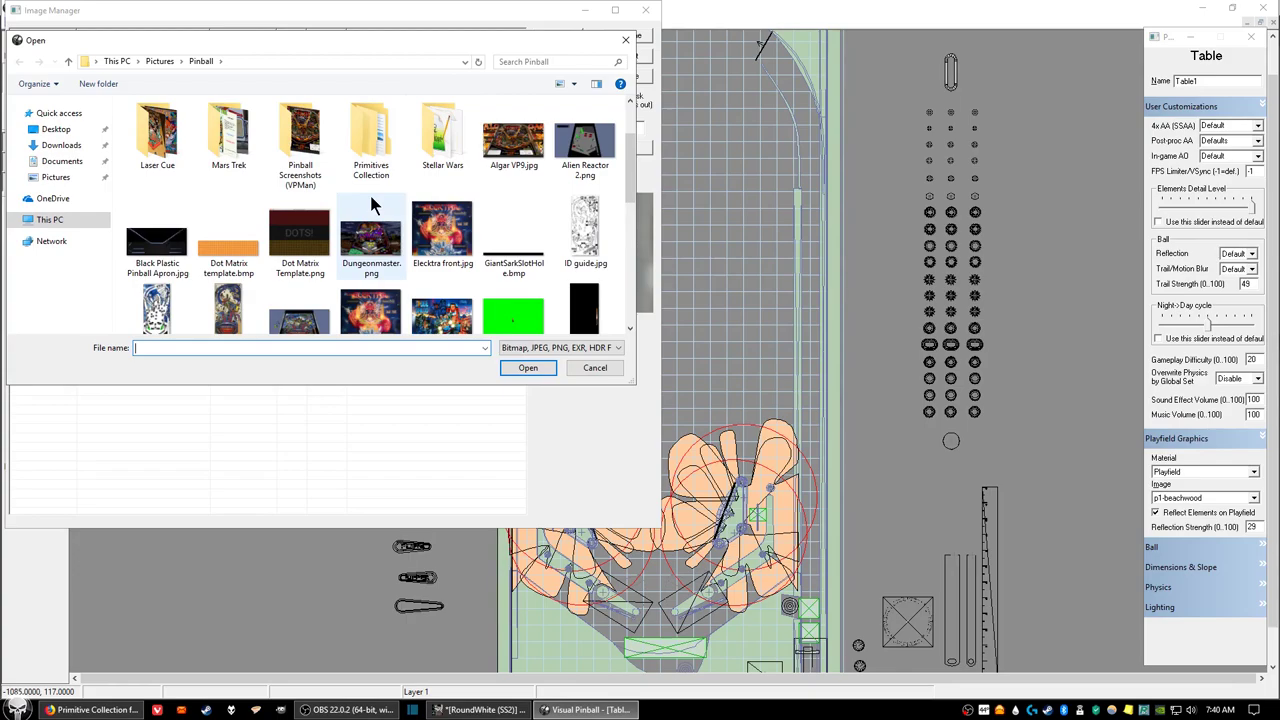
pyautogui.doubleClick(370, 150)
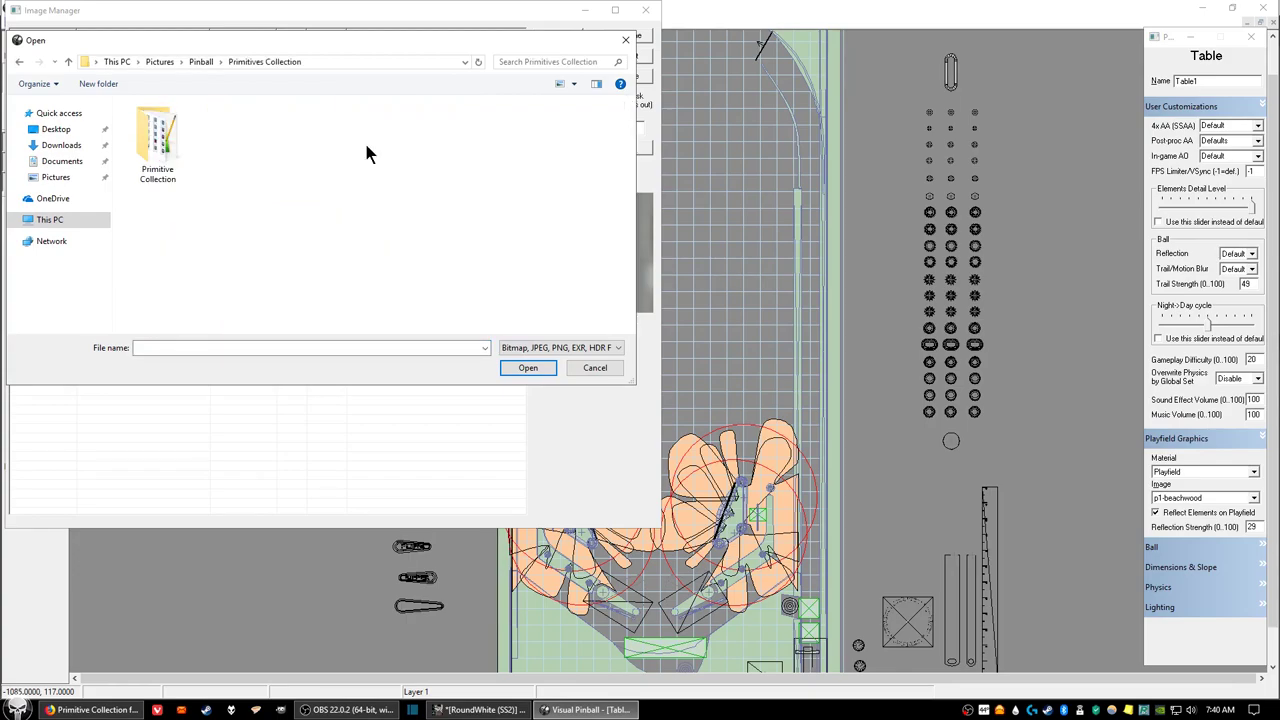
pyautogui.doubleClick(171, 147)
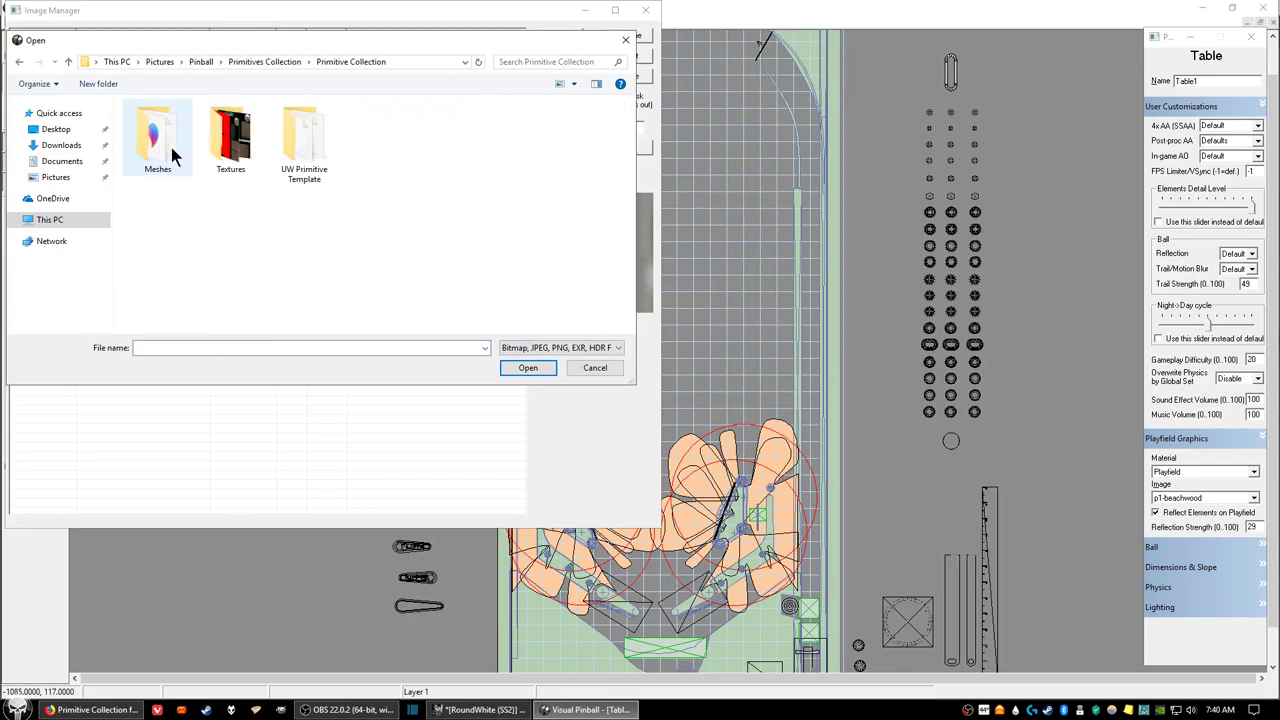
pyautogui.click(224, 150)
pyautogui.doubleClick(226, 150)
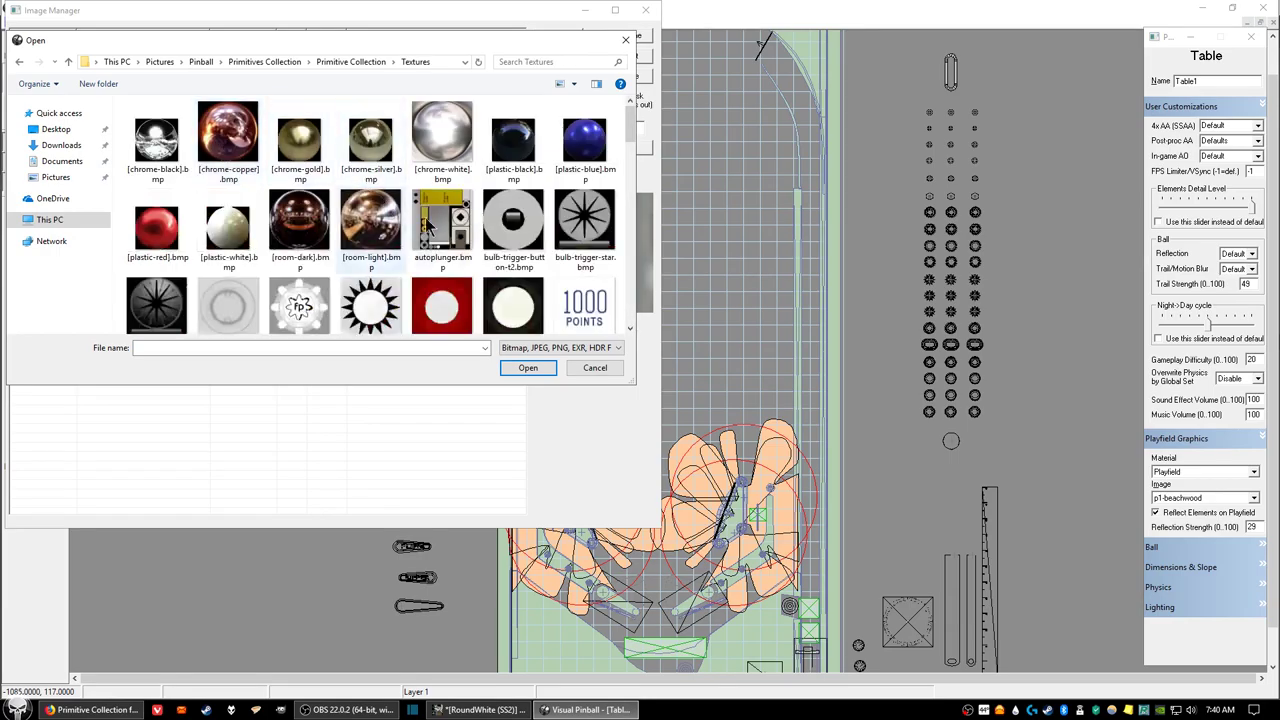
# Step: Import RoundWhite (SS2).png, check it appears in the image list, and close the manager
pyautogui.scroll(-10, 475, 253)
pyautogui.scroll(-5, 477, 258)
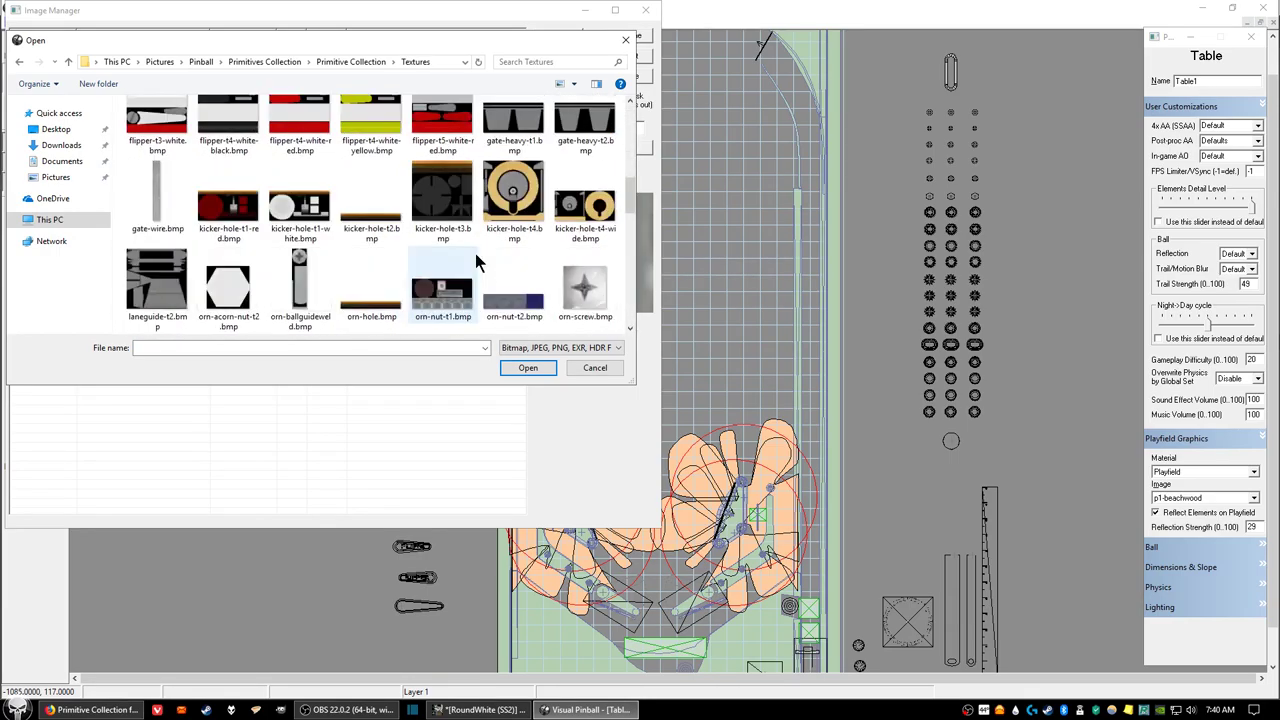
pyautogui.scroll(-2, 477, 258)
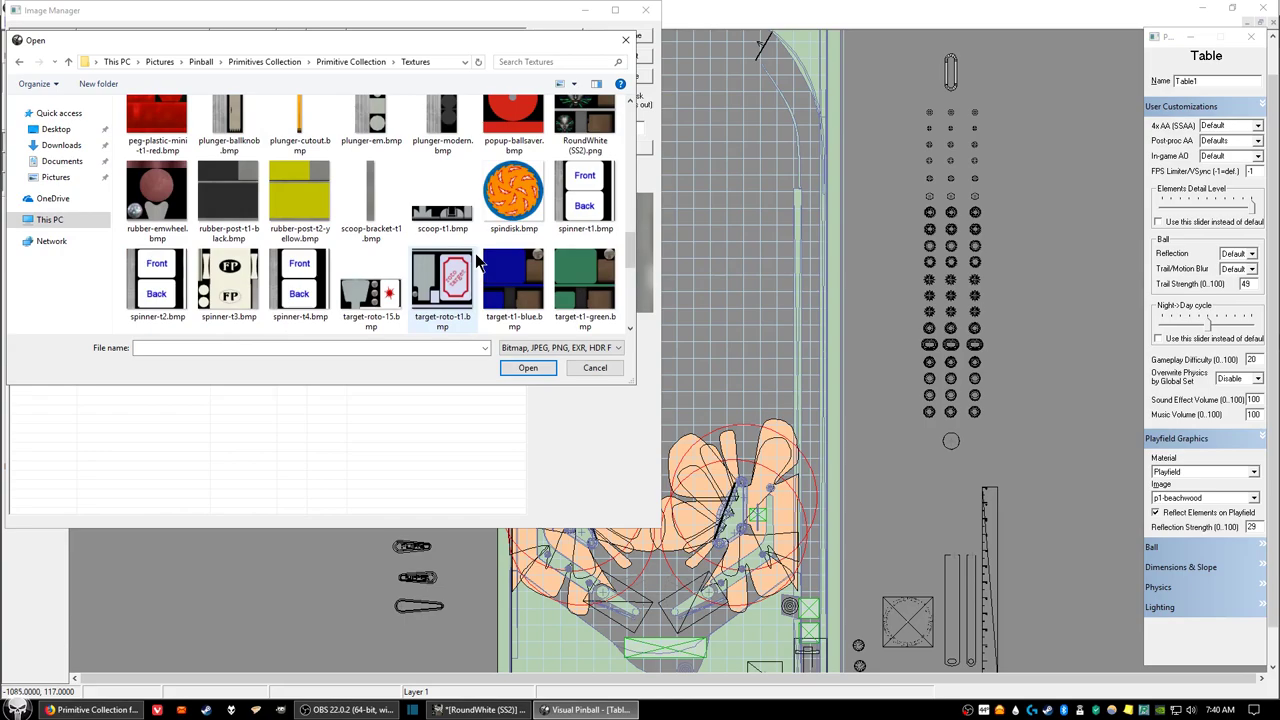
pyautogui.scroll(1, 477, 258)
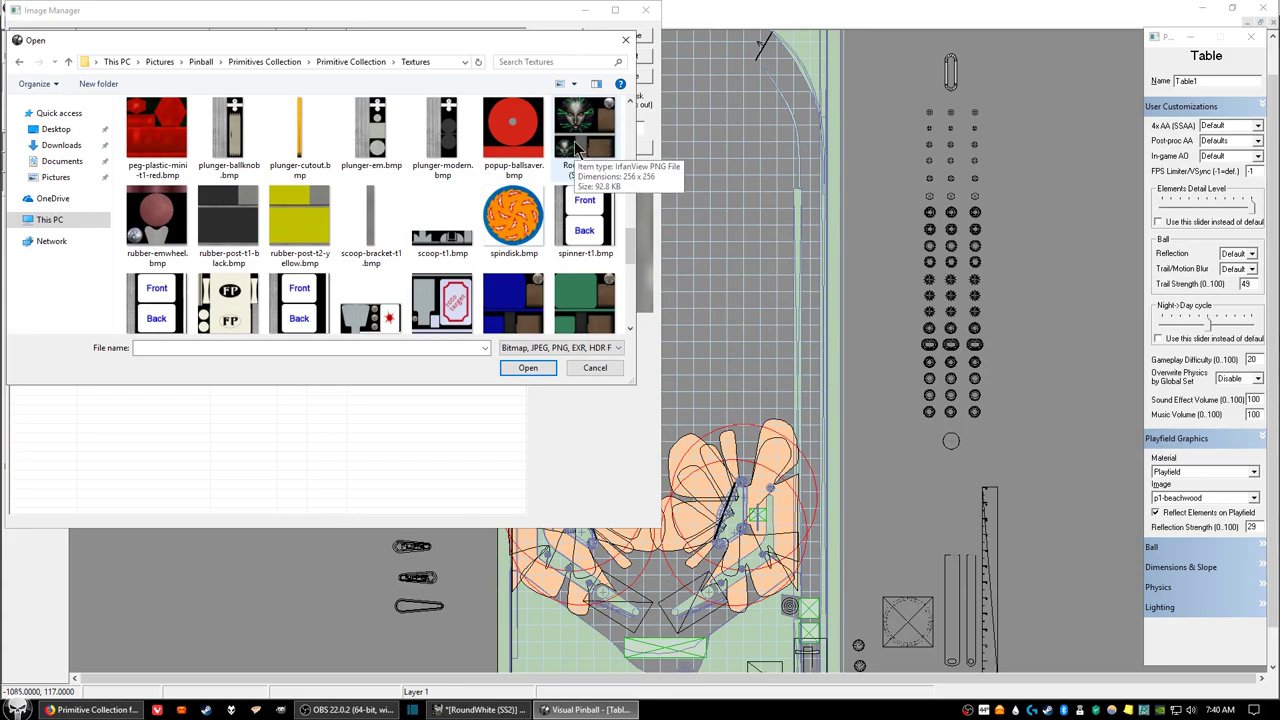
pyautogui.doubleClick(575, 146)
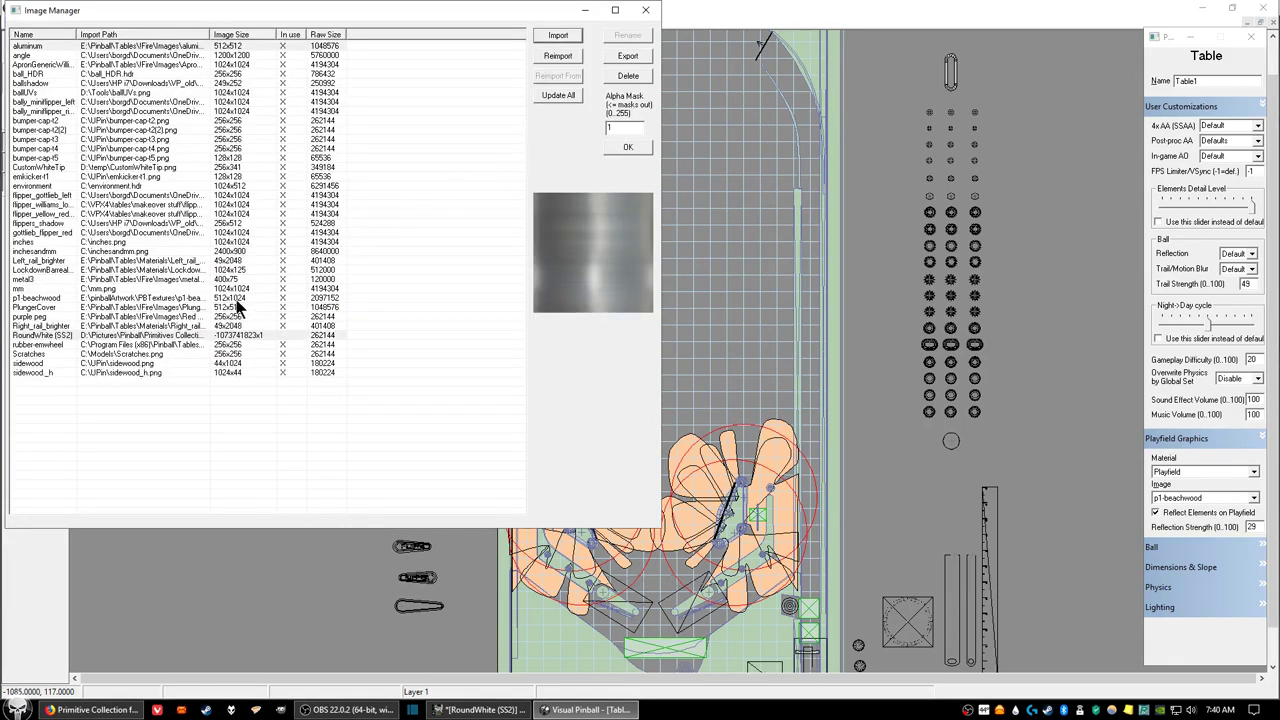
pyautogui.click(43, 308)
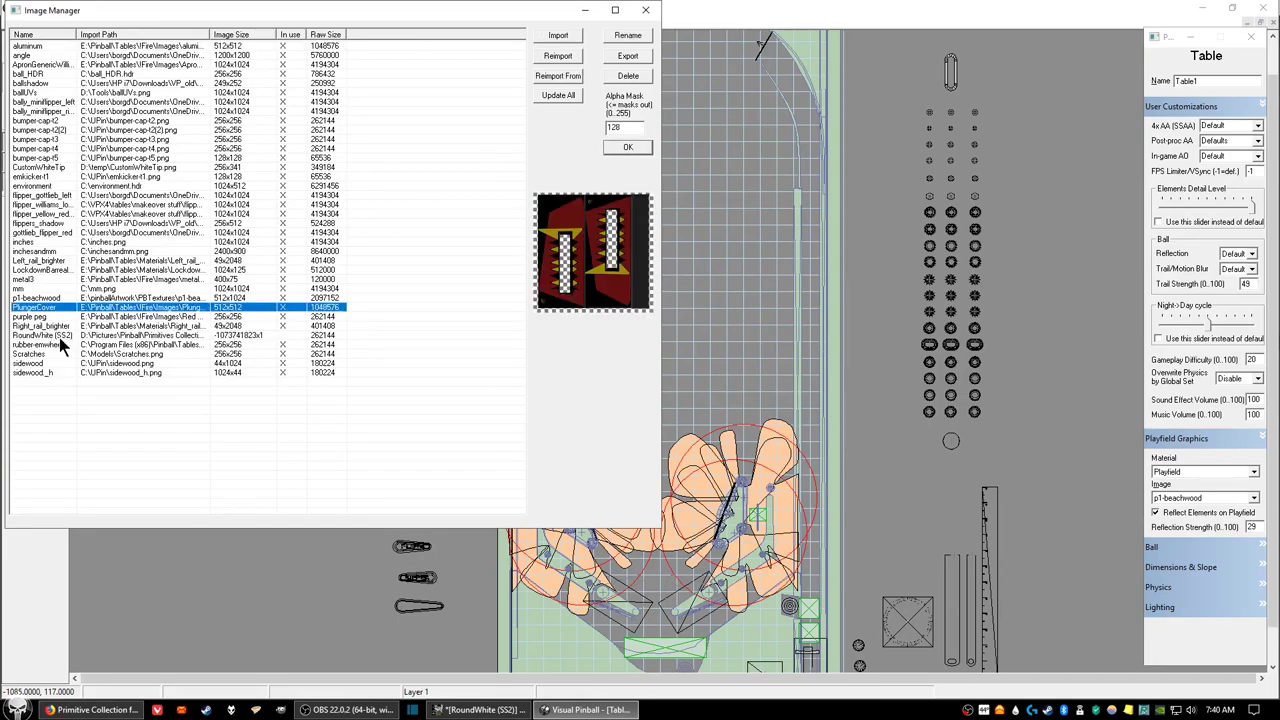
pyautogui.click(59, 336)
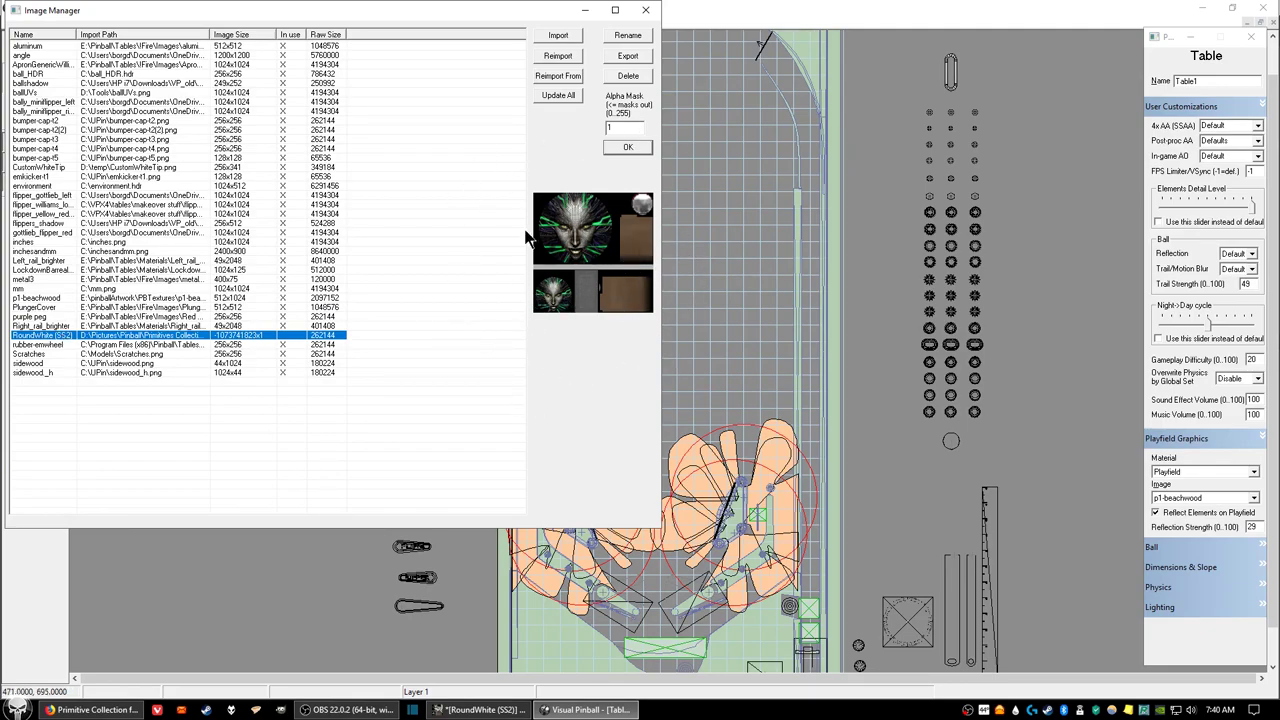
pyautogui.click(625, 150)
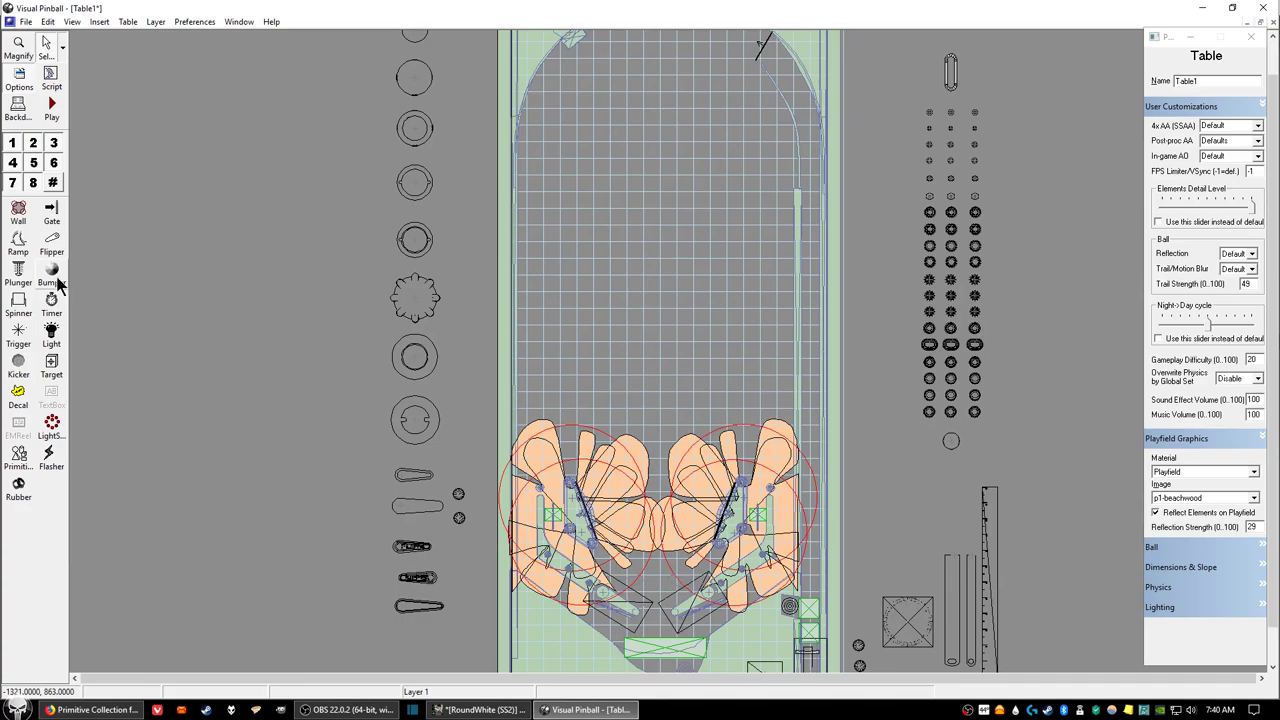
# Step: Place a new target above the flippers and set its type to HitTargetRound
pyautogui.click(50, 372)
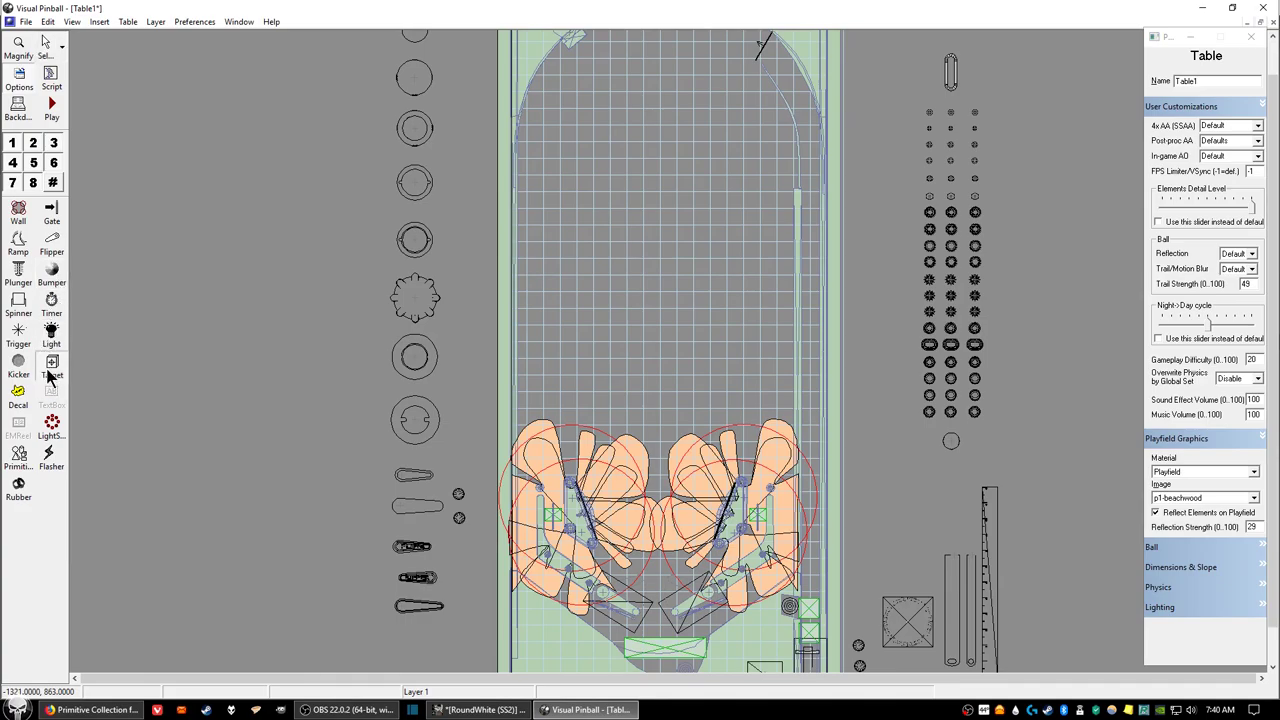
pyautogui.click(615, 231)
pyautogui.moveTo(617, 233); pyautogui.dragTo(662, 477)
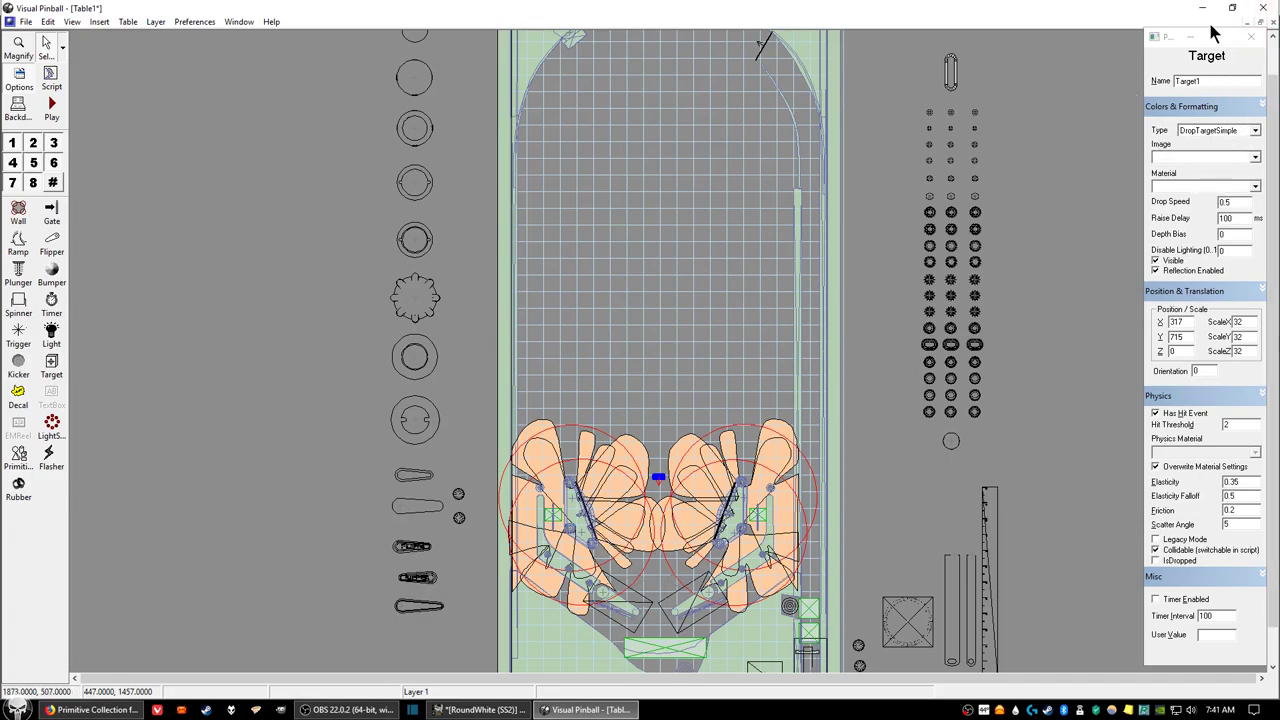
pyautogui.click(1255, 130)
pyautogui.click(1211, 170)
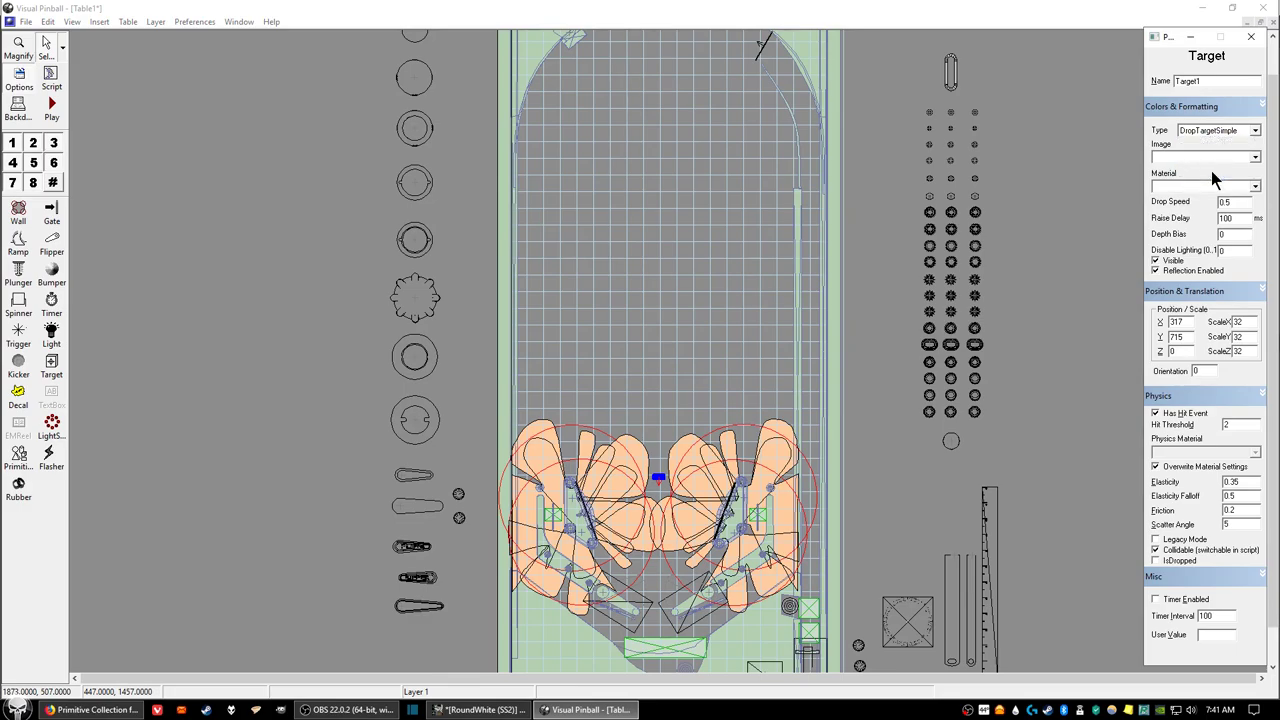
pyautogui.click(662, 482)
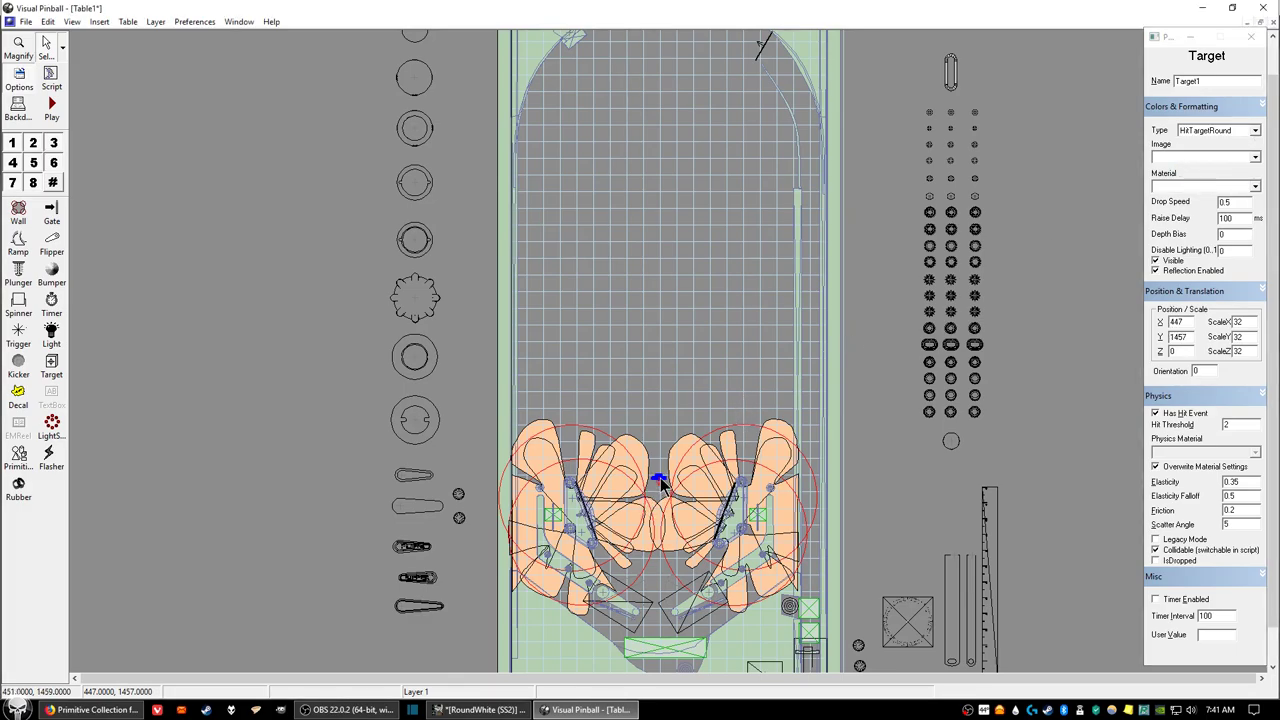
# Step: Assign the RoundWhite (SS2) image to the target, then deselect it
pyautogui.click(1255, 157)
pyautogui.scroll(-12, 1240, 200)
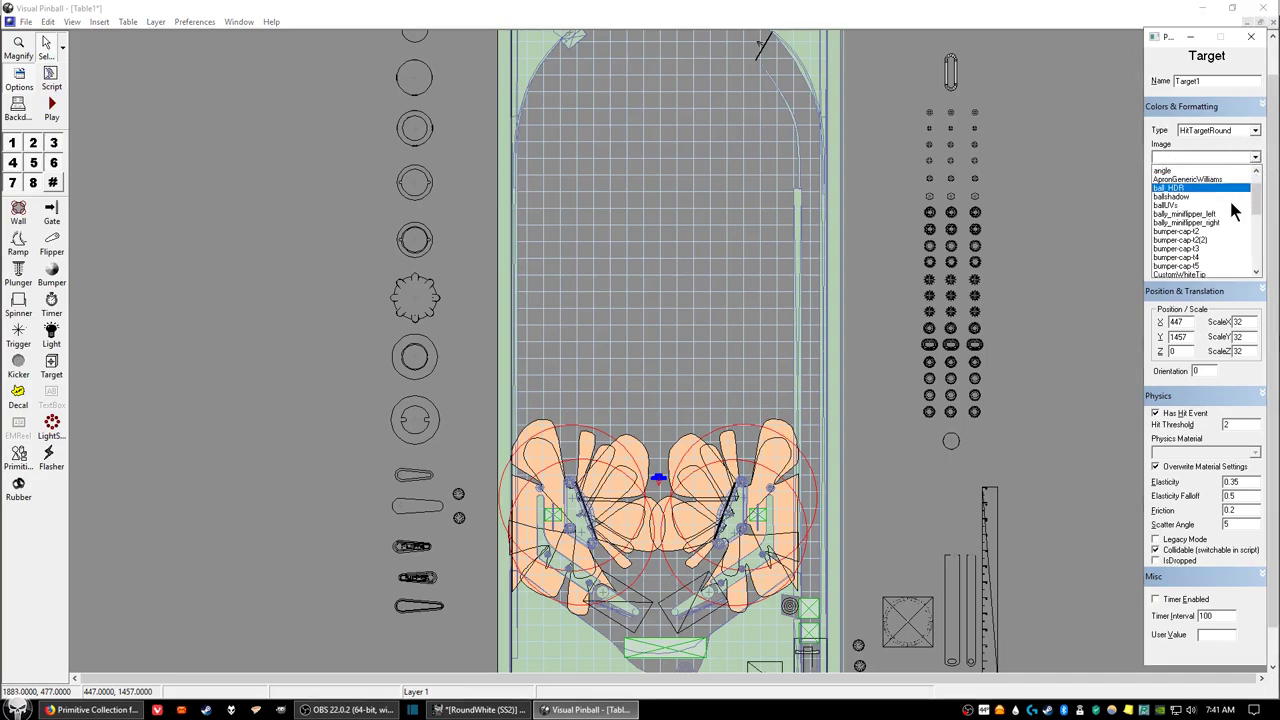
pyautogui.scroll(-5, 1233, 211)
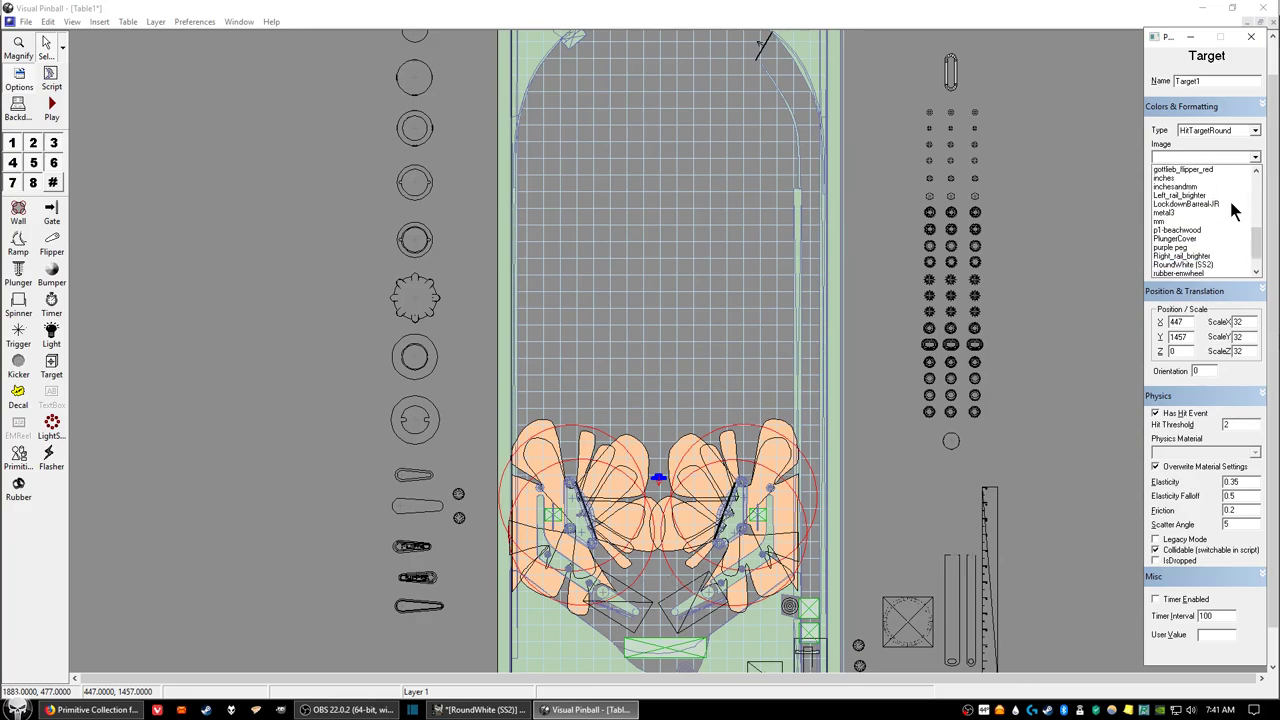
pyautogui.click(1197, 247)
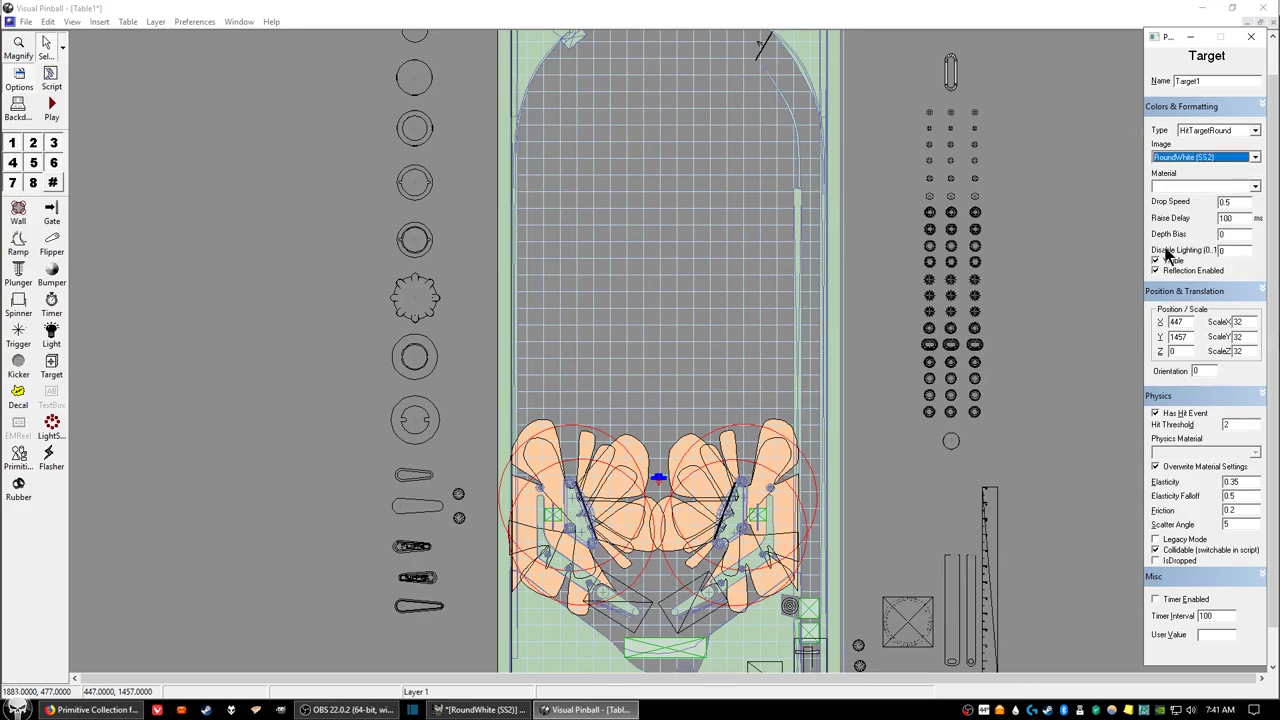
pyautogui.click(645, 407)
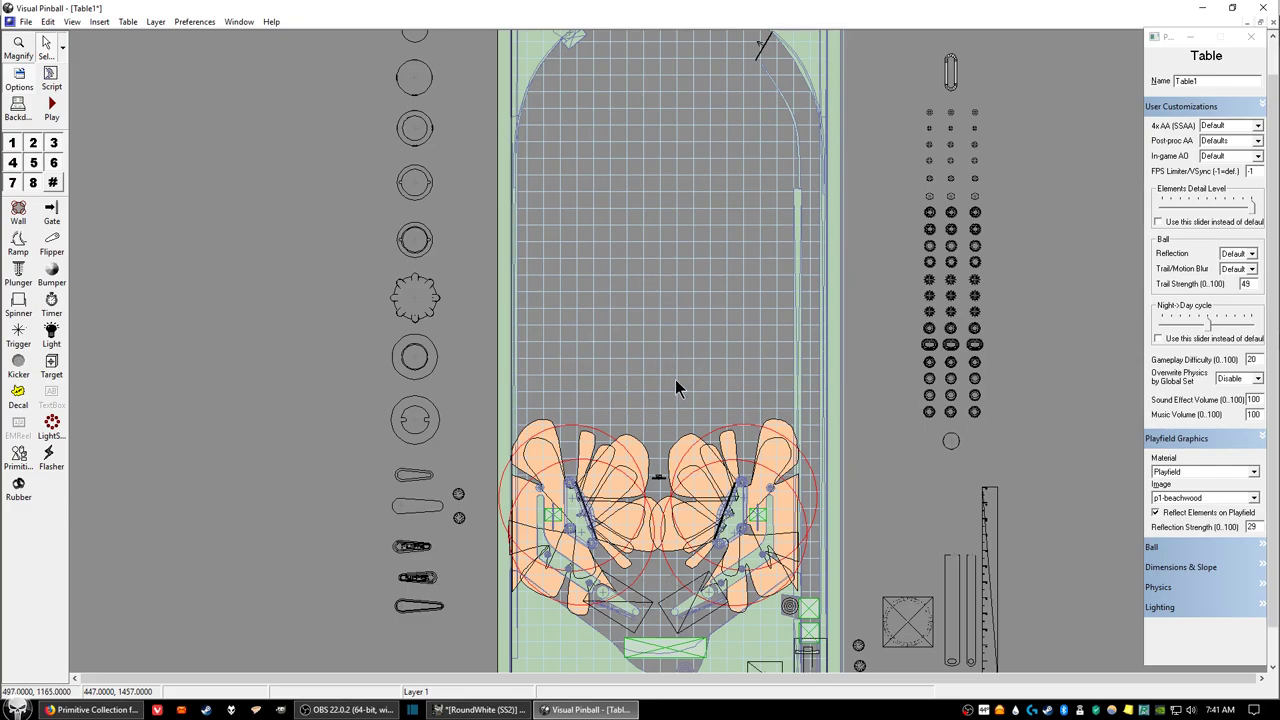
pyautogui.press('F5')
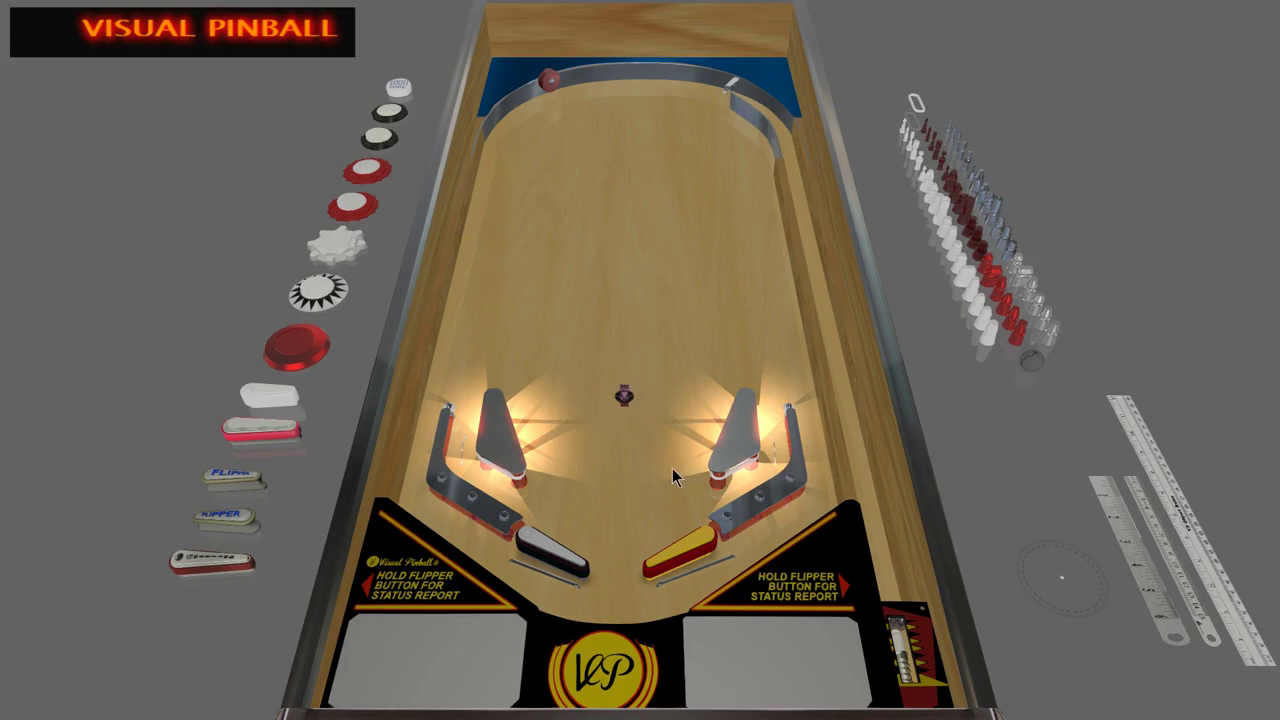
pyautogui.press('Escape')
pyautogui.press('q')
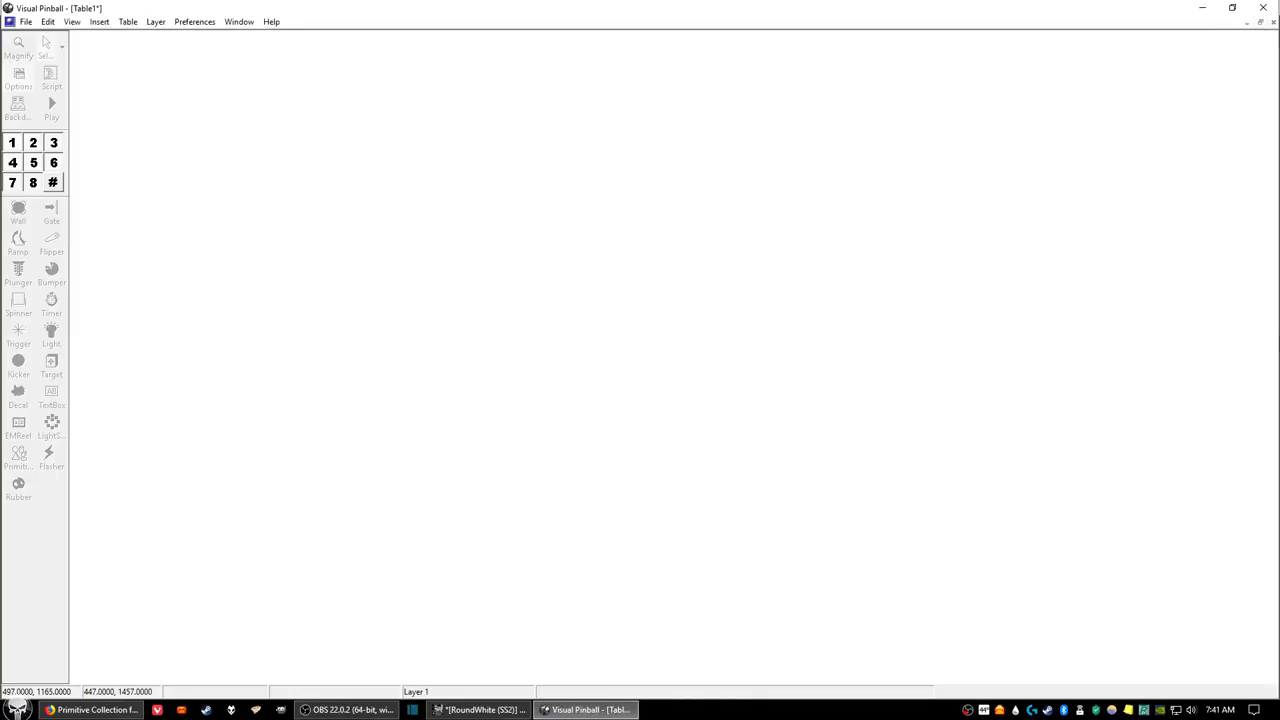